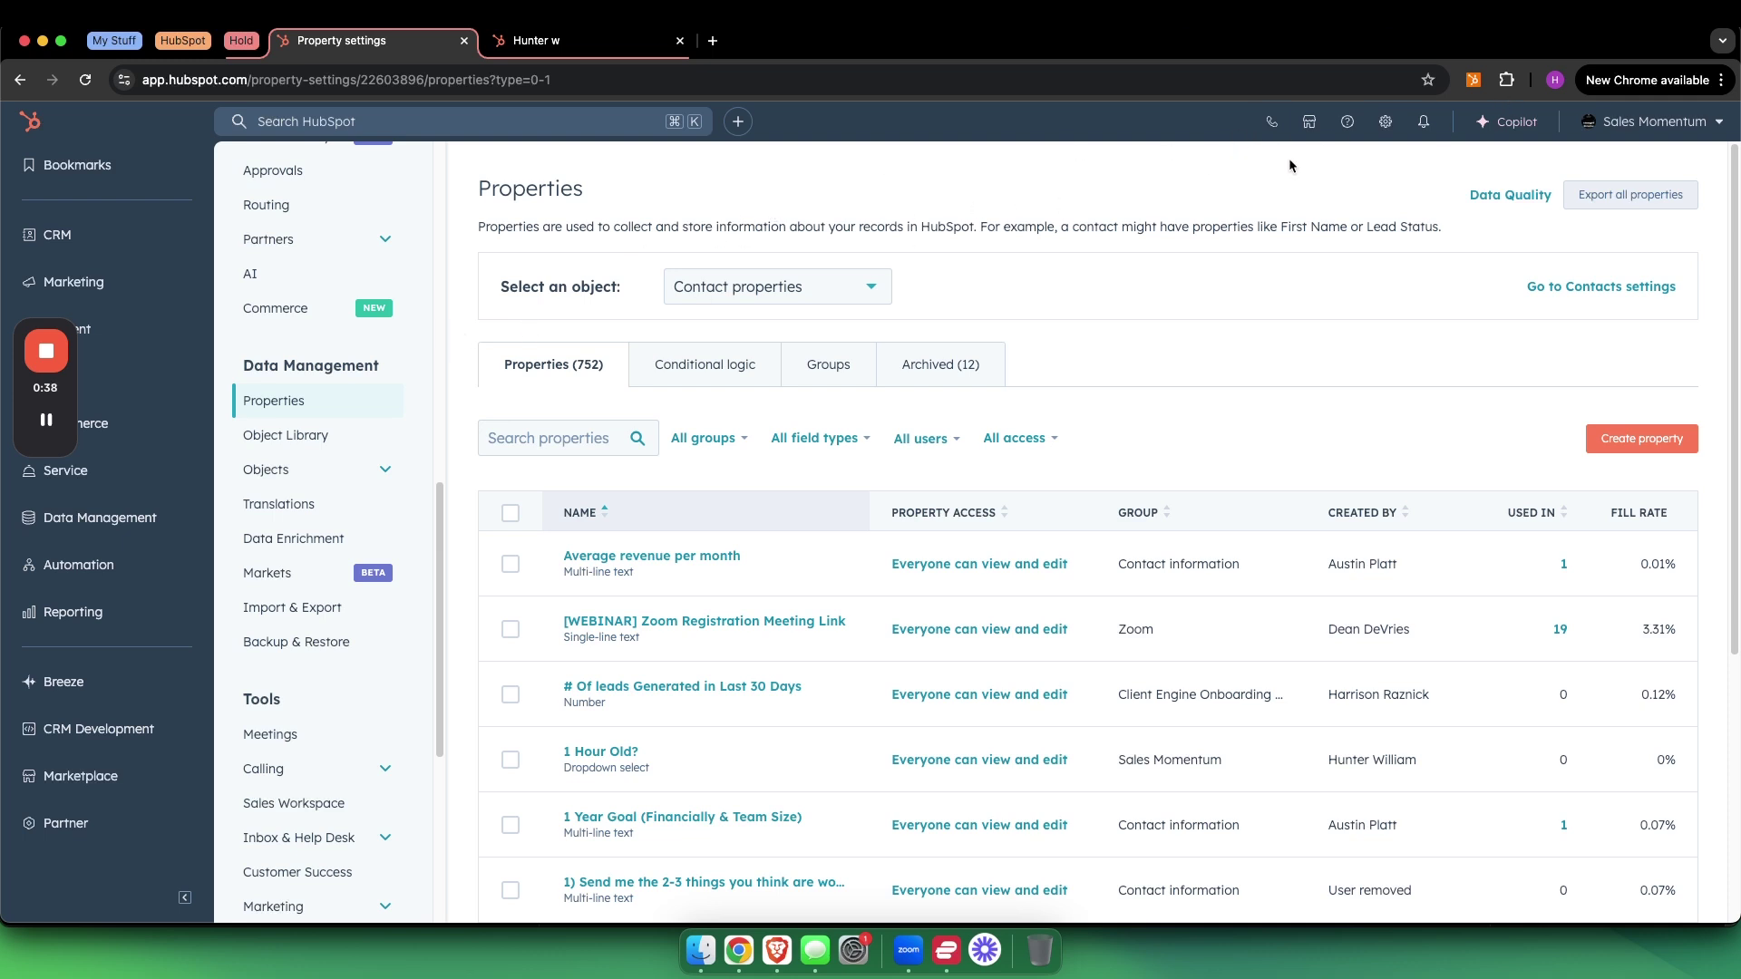
- Open the account settings and locate Properties in the Data Management section
click(1384, 128)
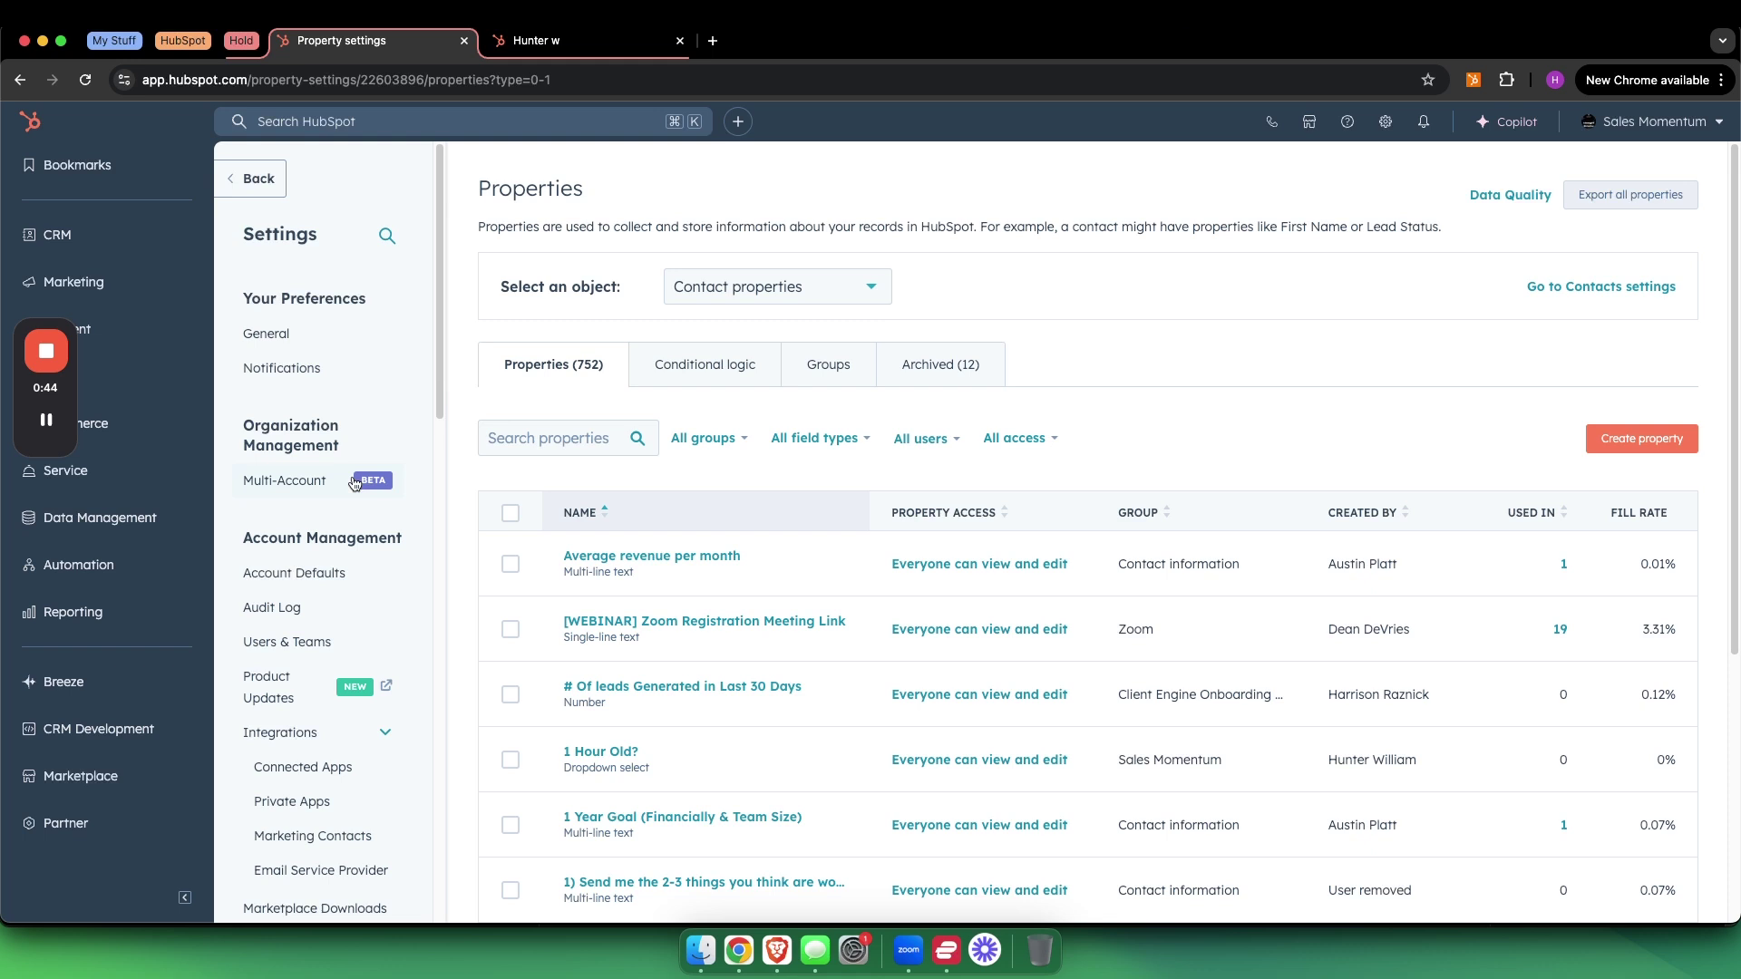
scroll(353, 453, down, 10)
scroll(358, 462, down, 3)
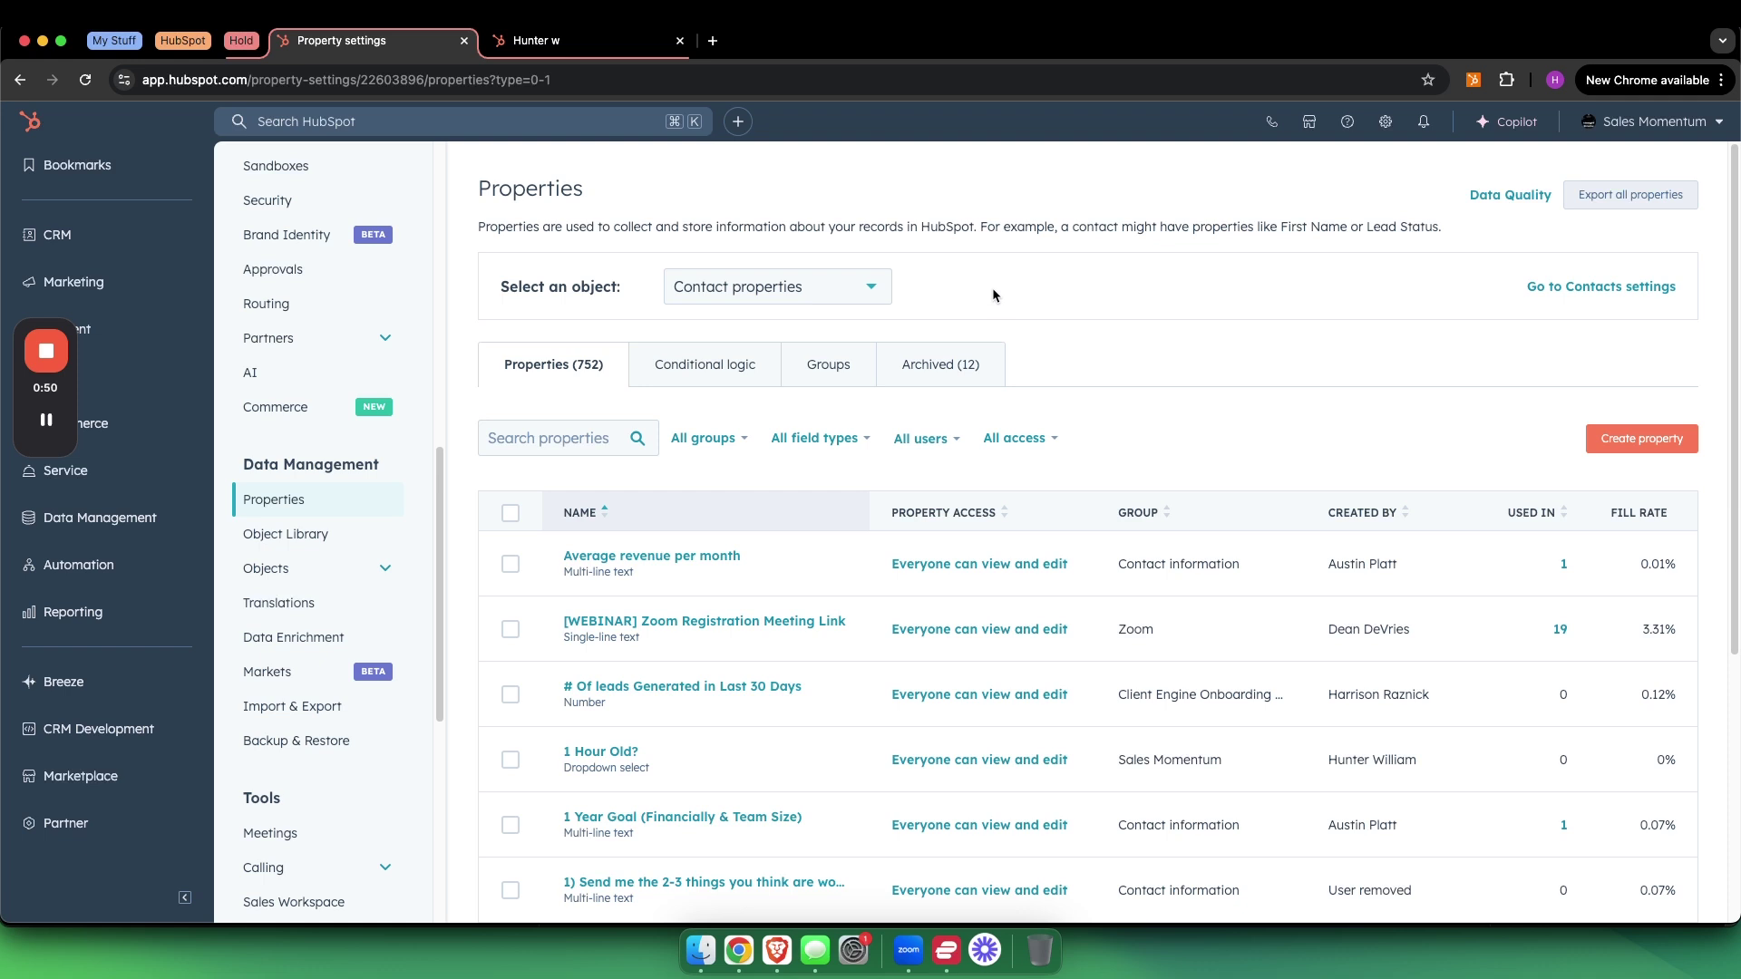
- Review the full list of objects whose properties can be managed, from company through workflow properties
click(860, 299)
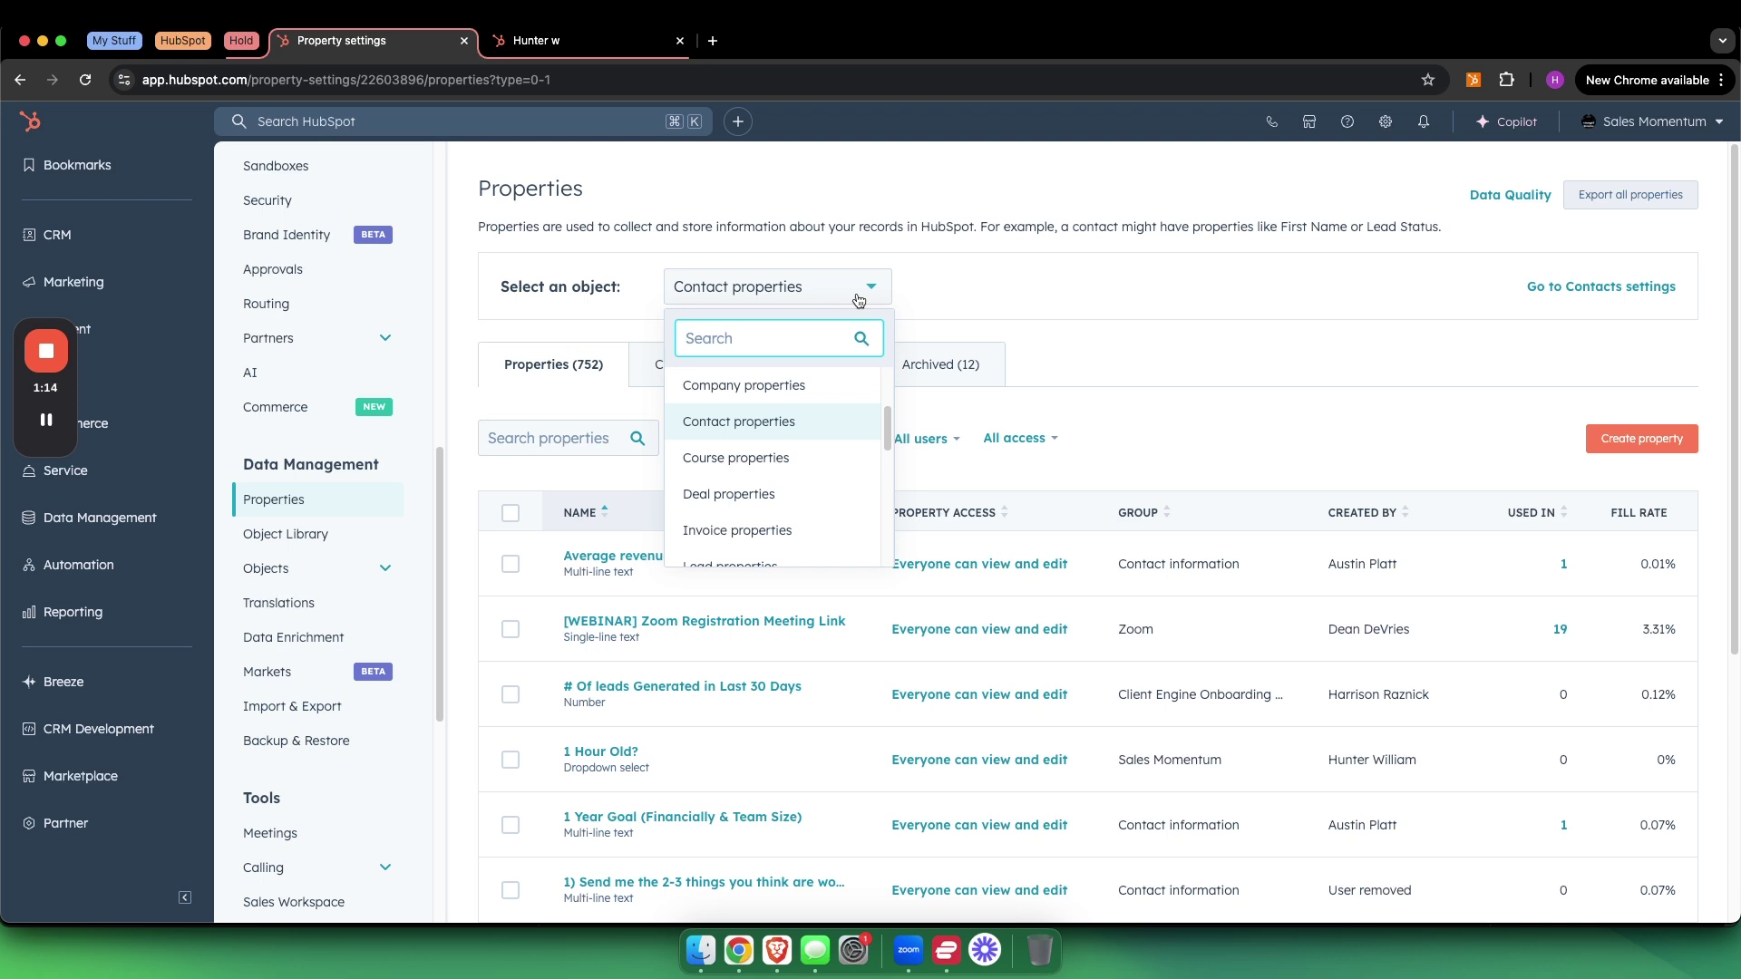
scroll(813, 490, down, 2)
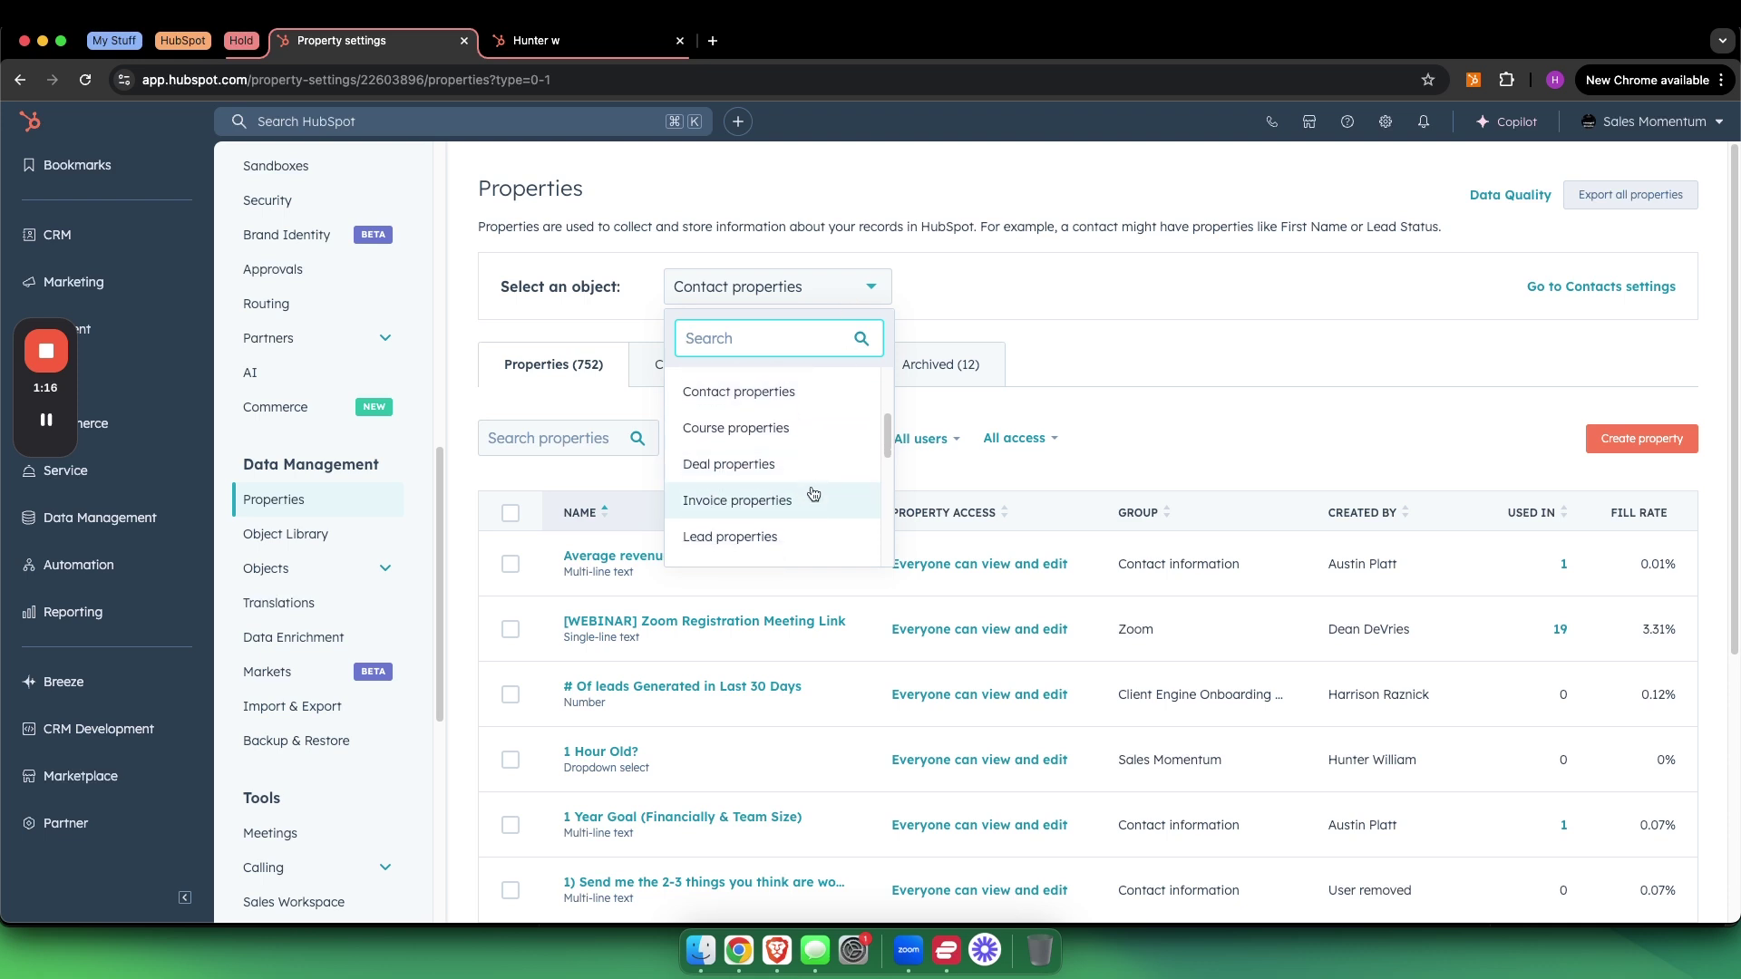
scroll(813, 490, down, 5)
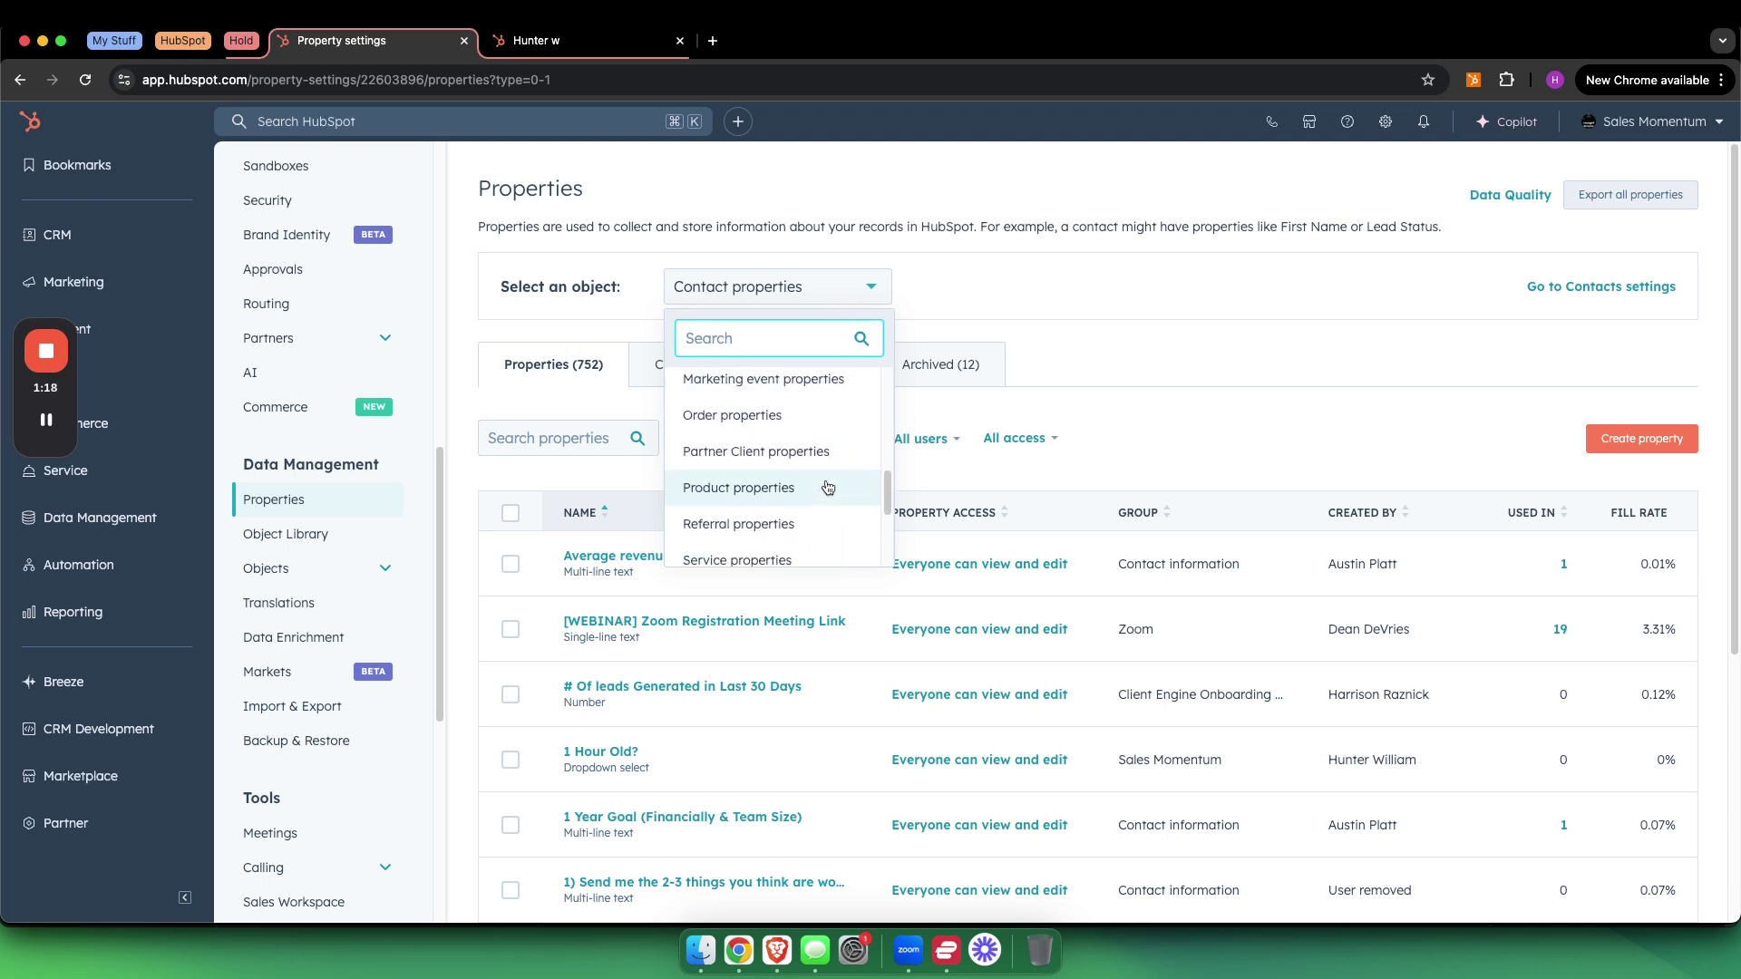
scroll(831, 482, down, 3)
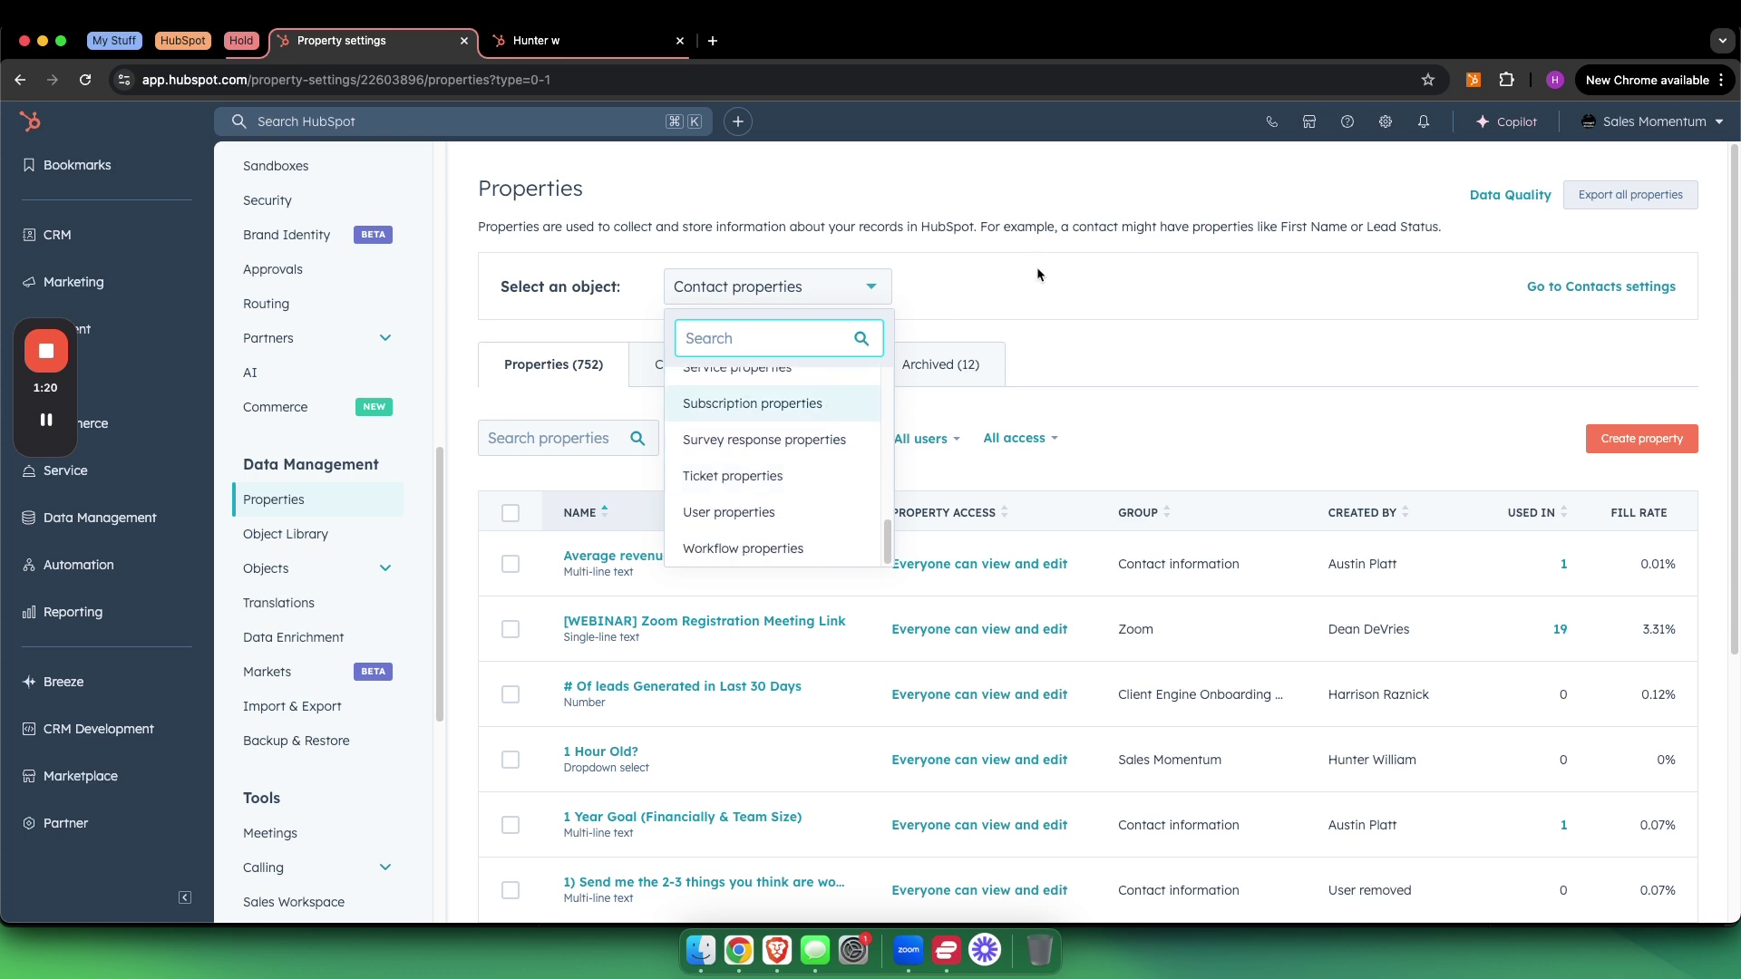
click(869, 218)
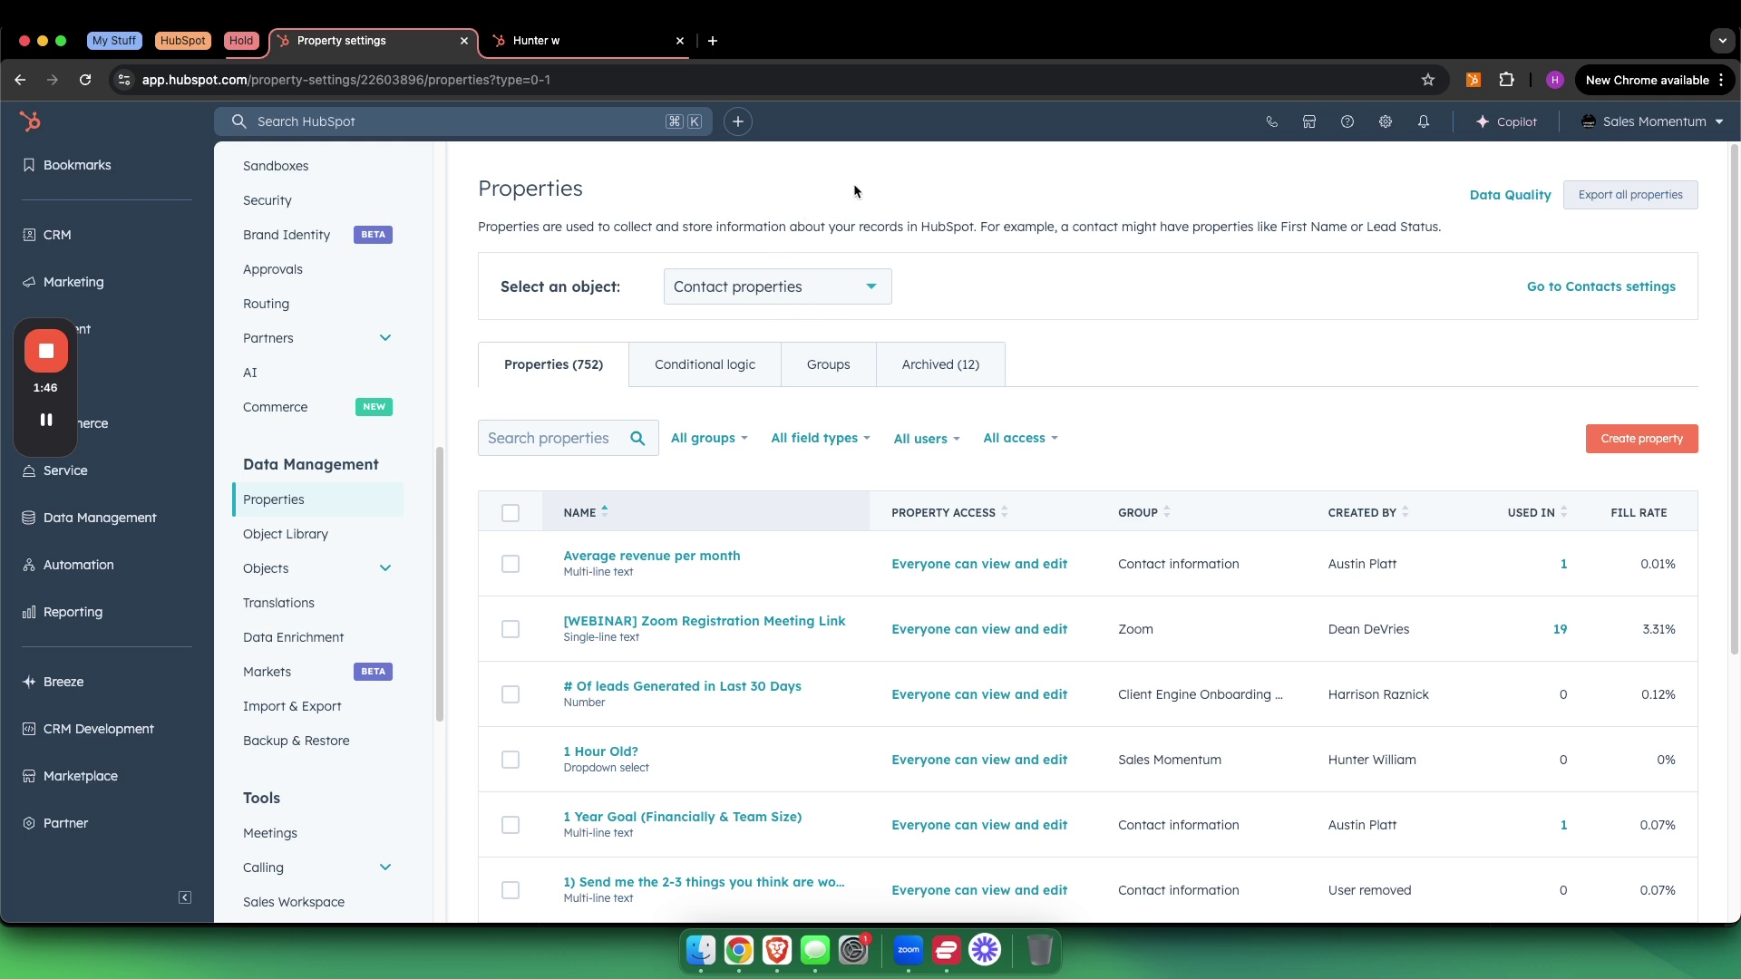
- Start a new contact property labelled "test 123" and check its object type options
click(1597, 450)
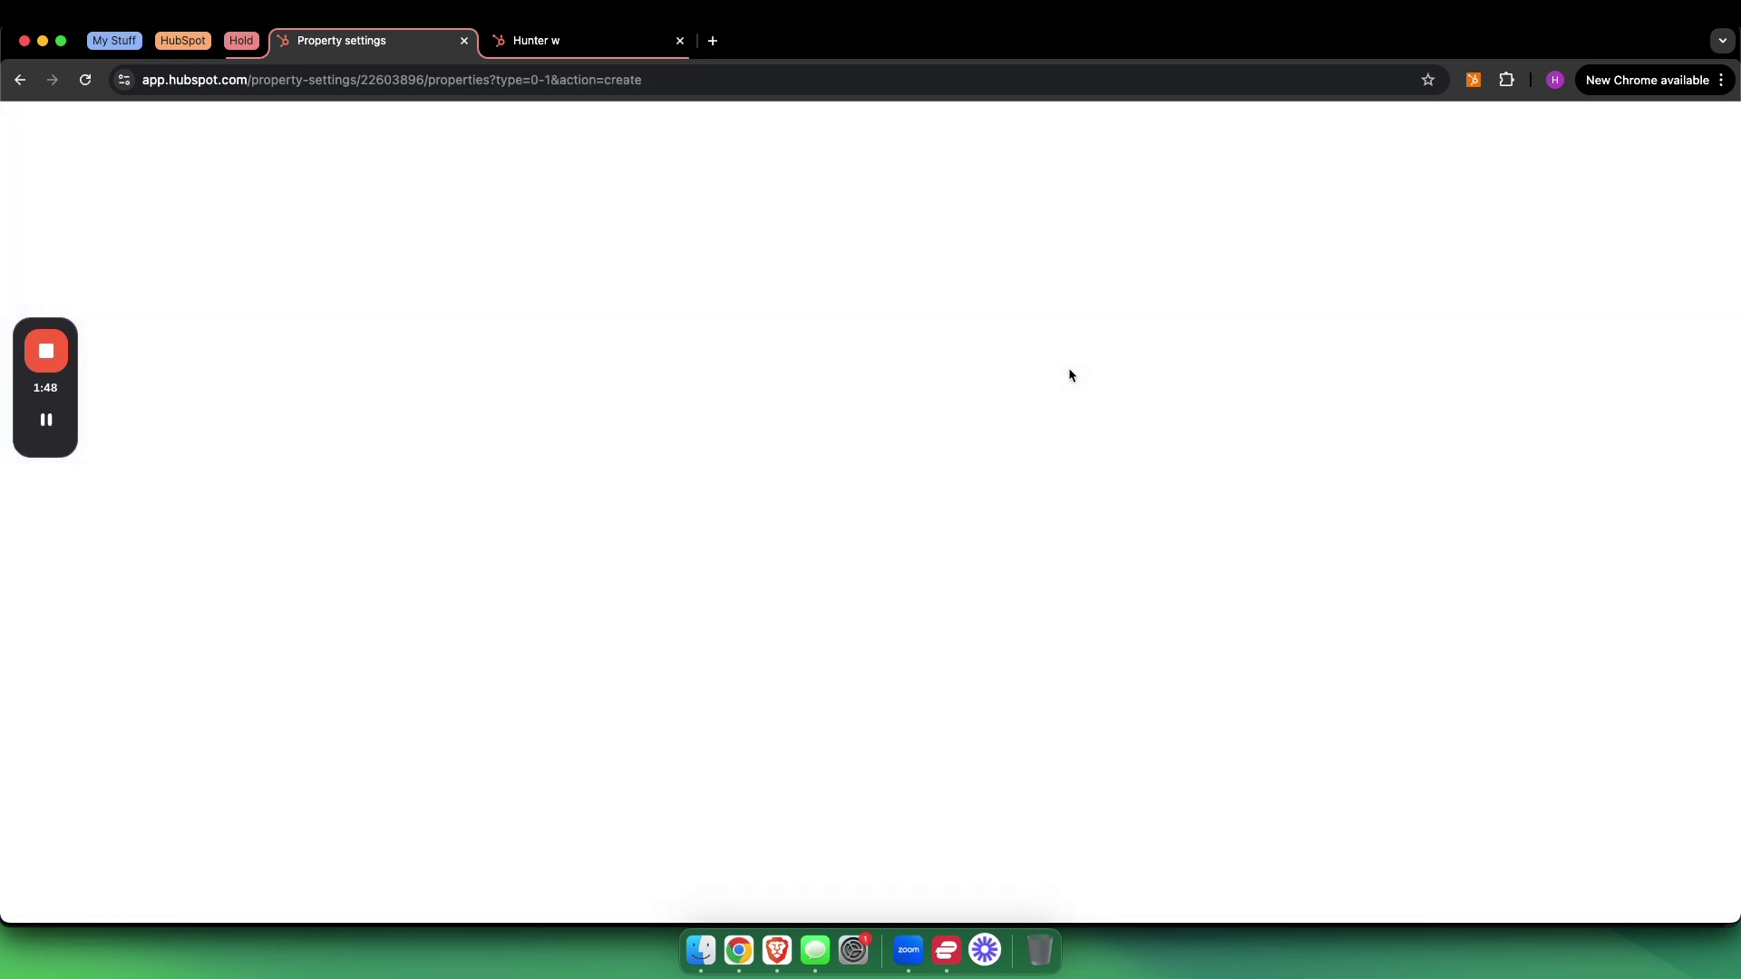
click(812, 356)
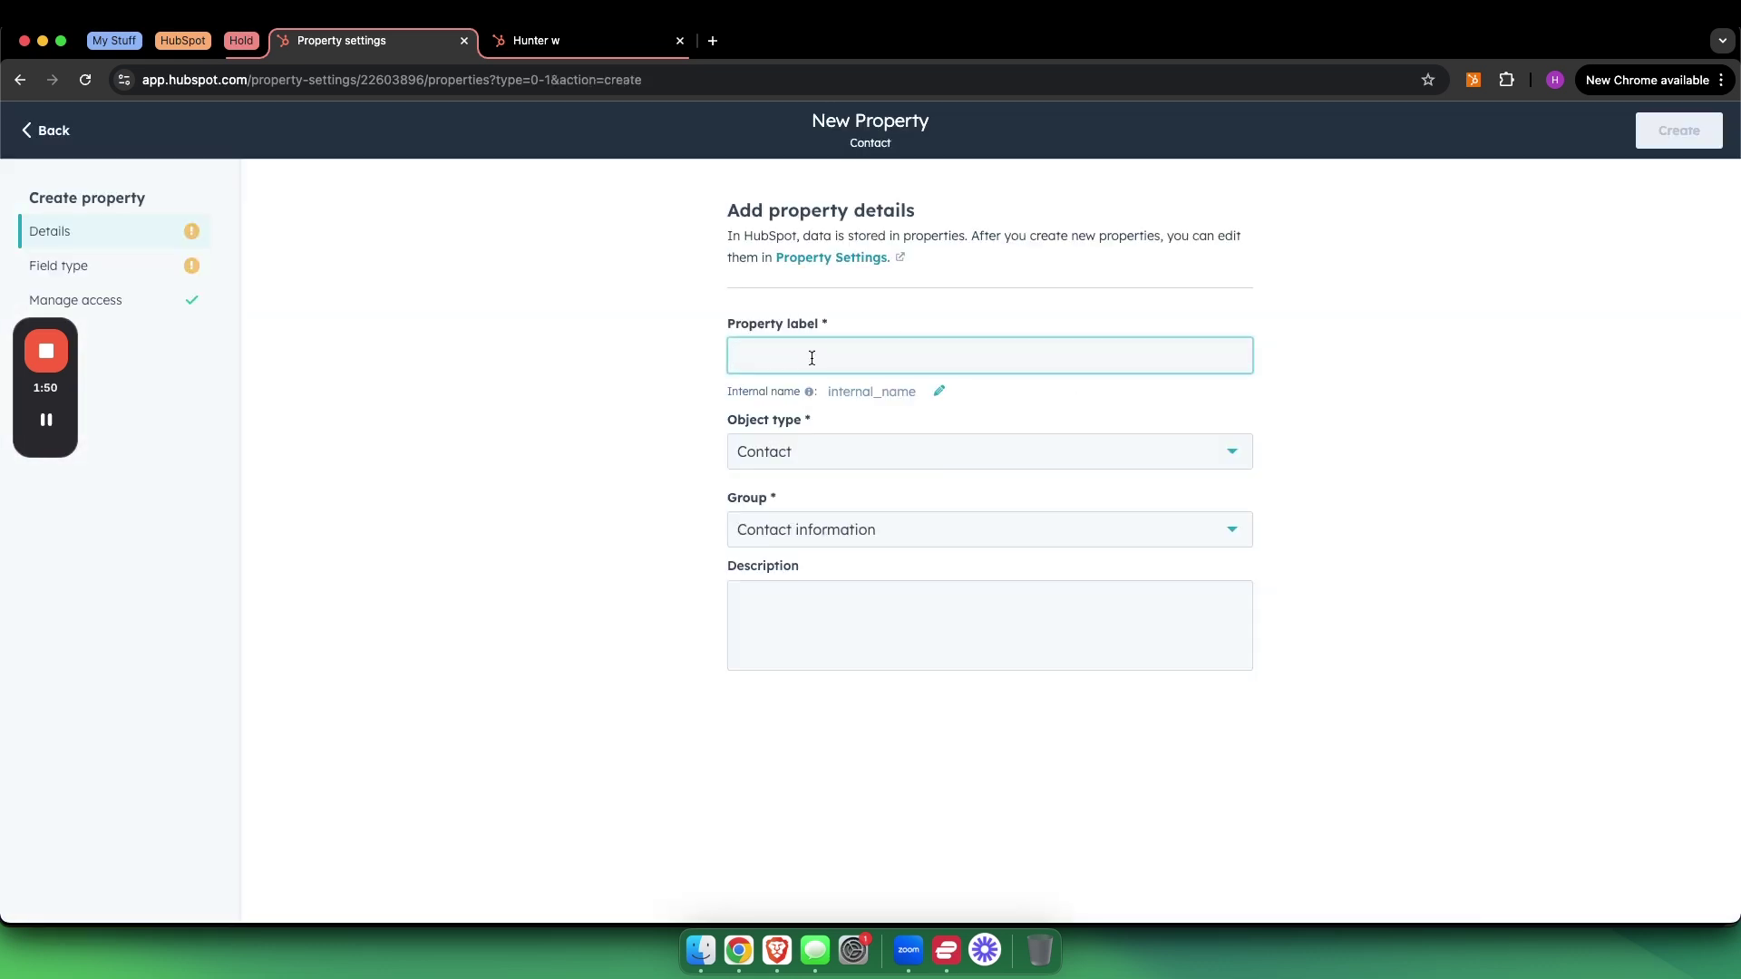
text(test 123)
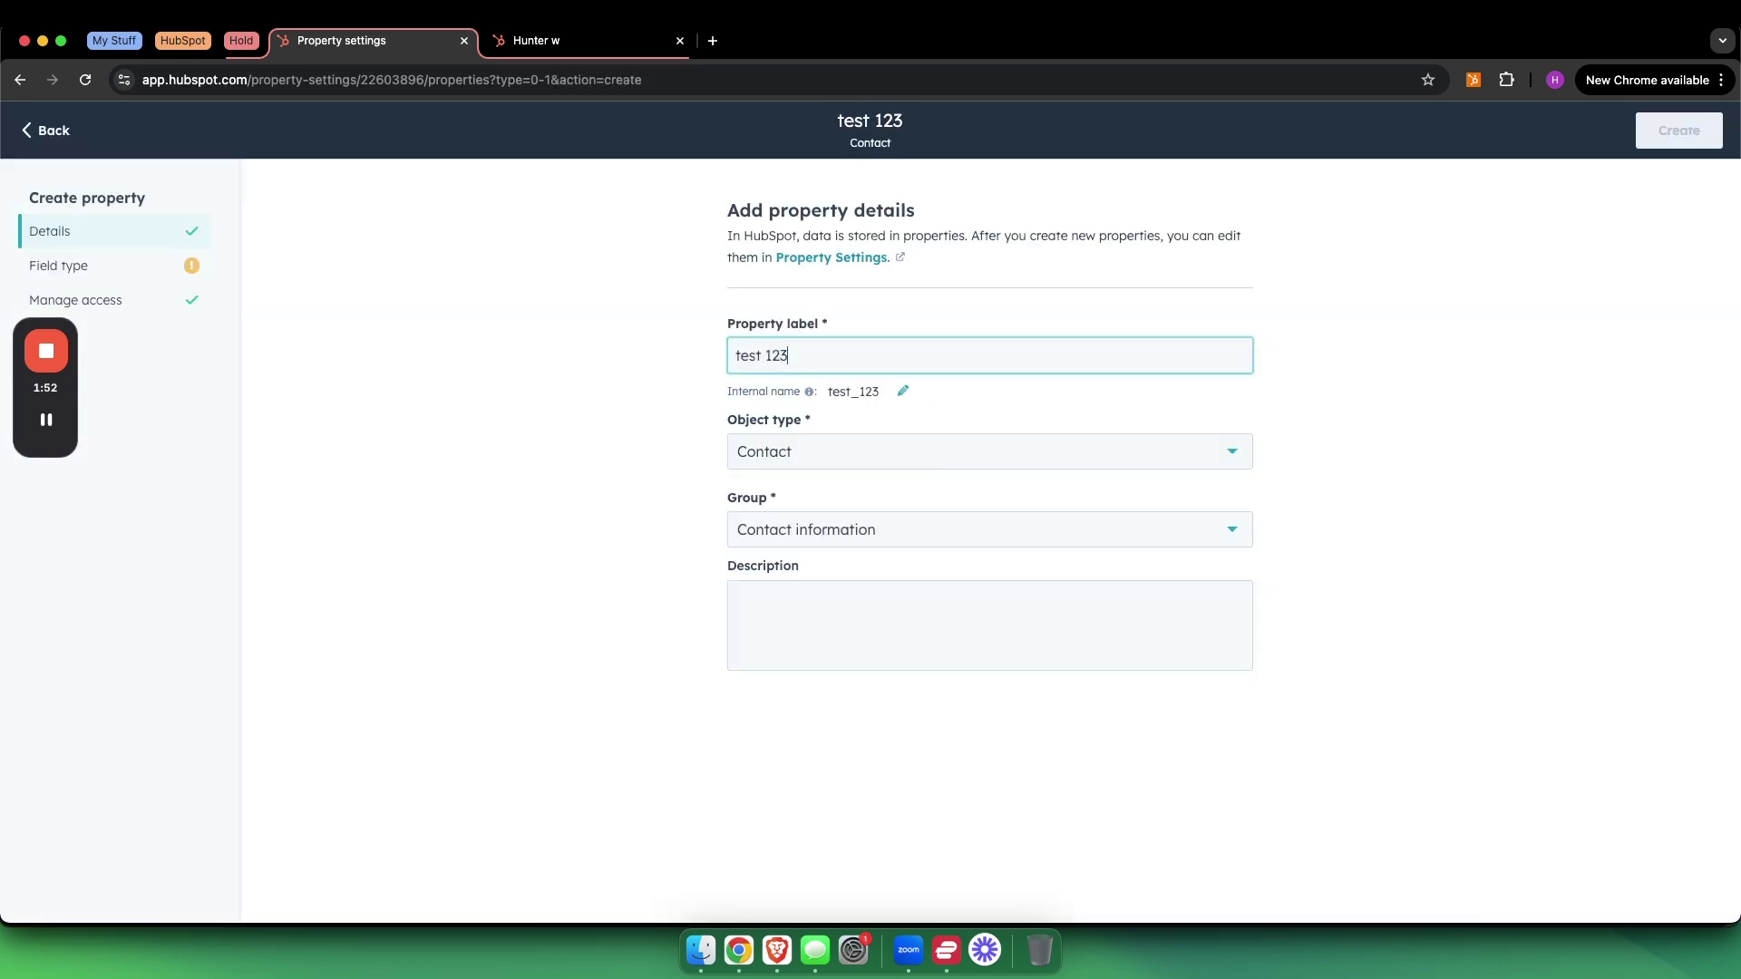
click(686, 420)
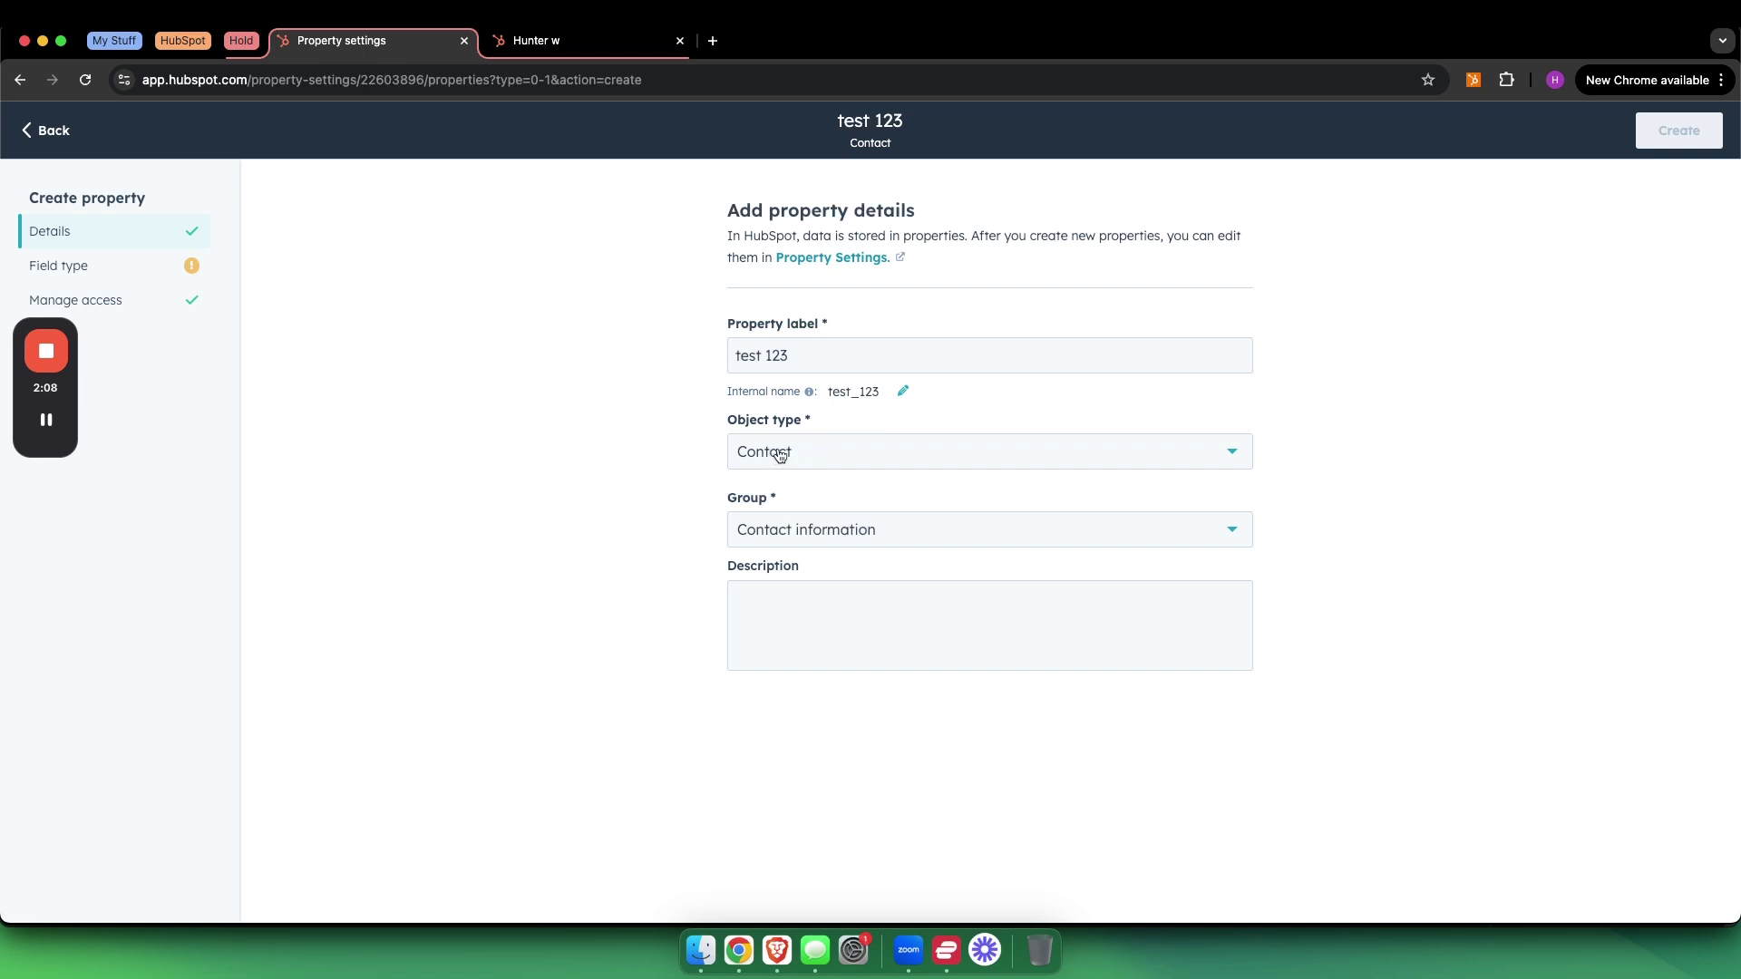
click(801, 459)
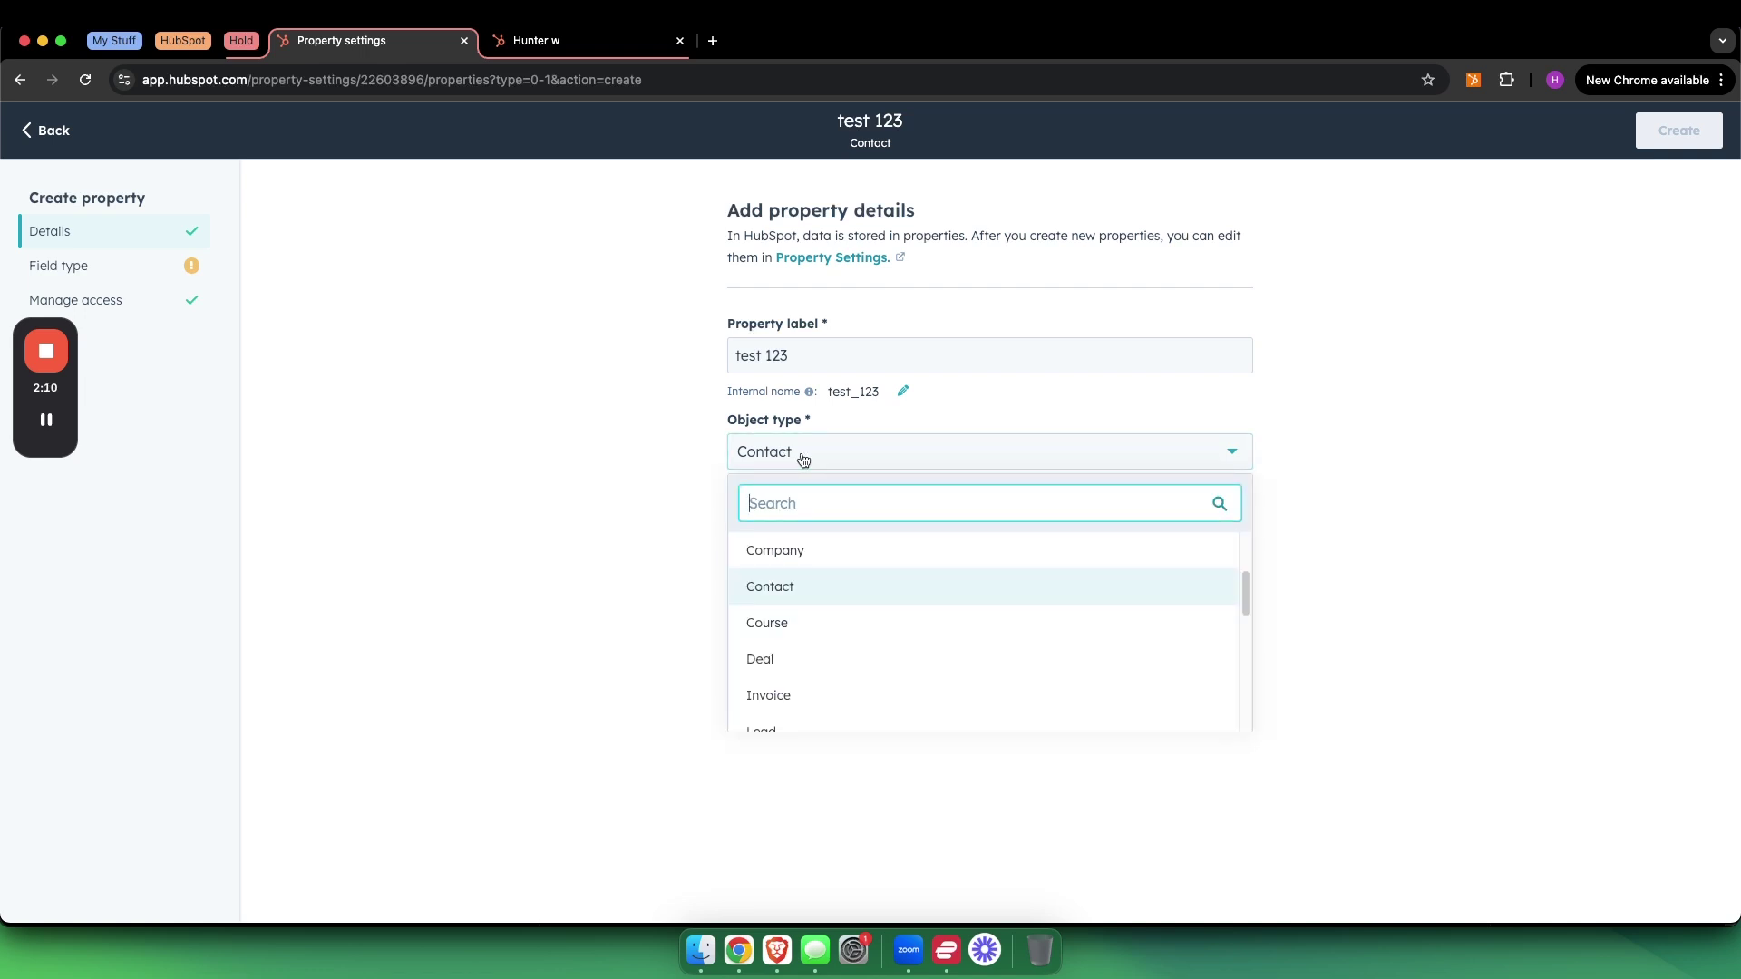
click(802, 460)
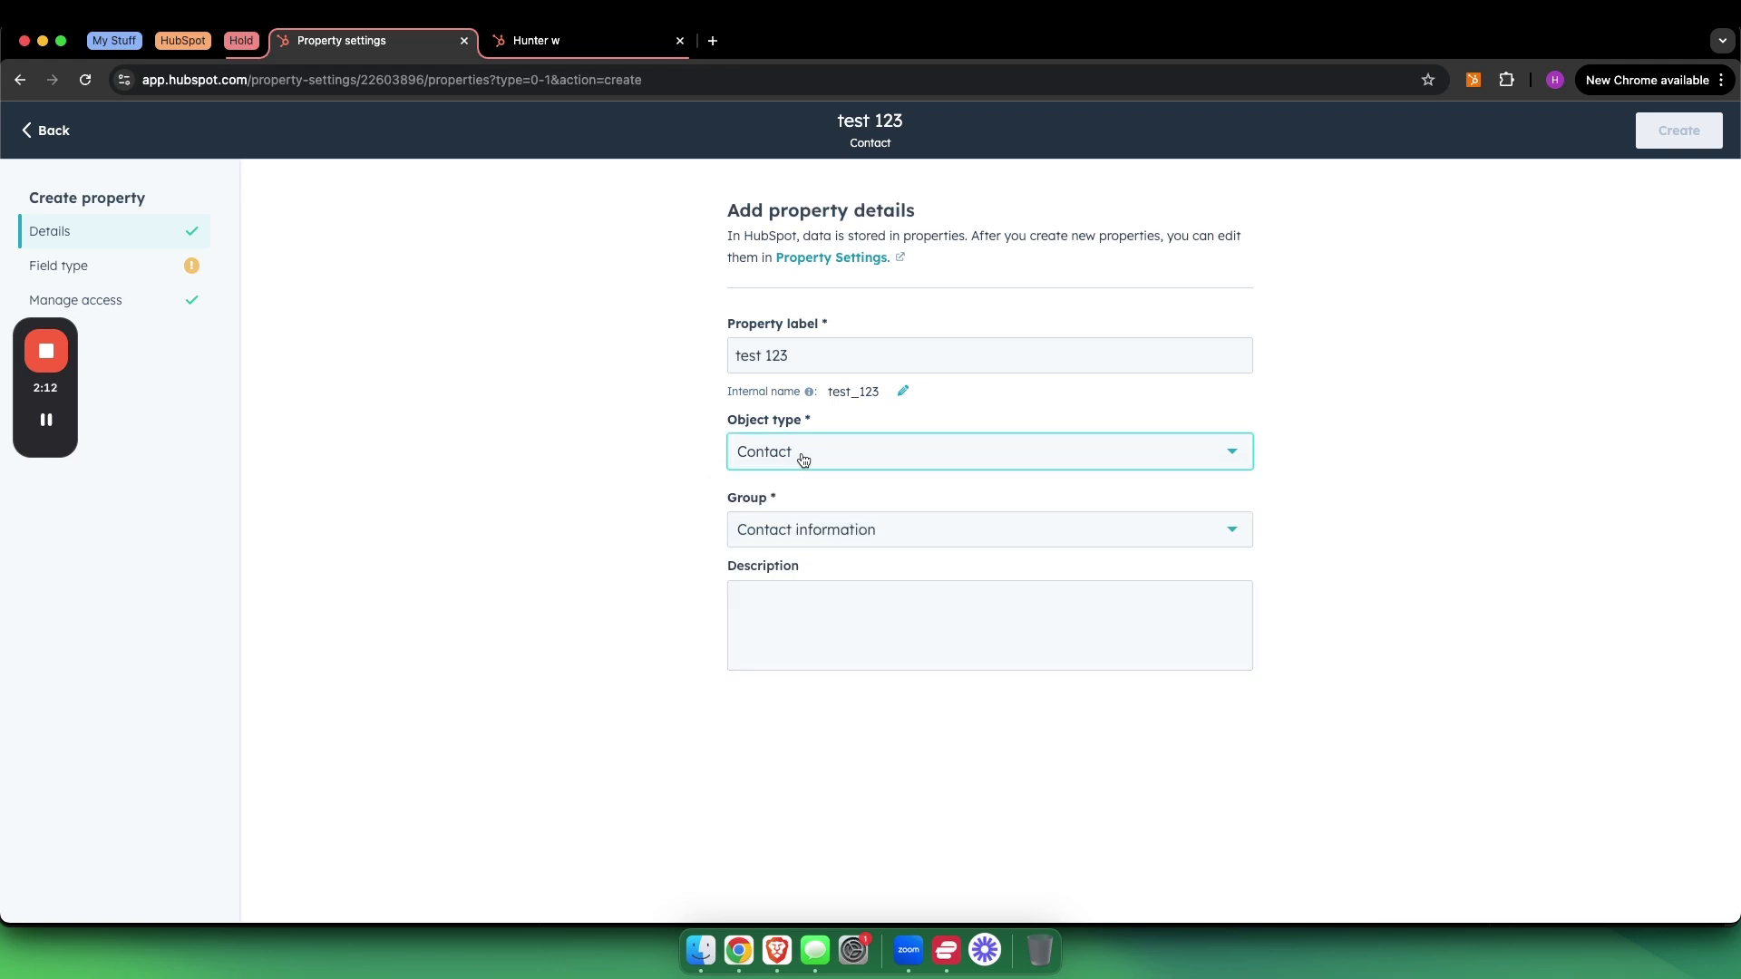
- Look through the available property groups and assign the new property to the Application group
click(819, 532)
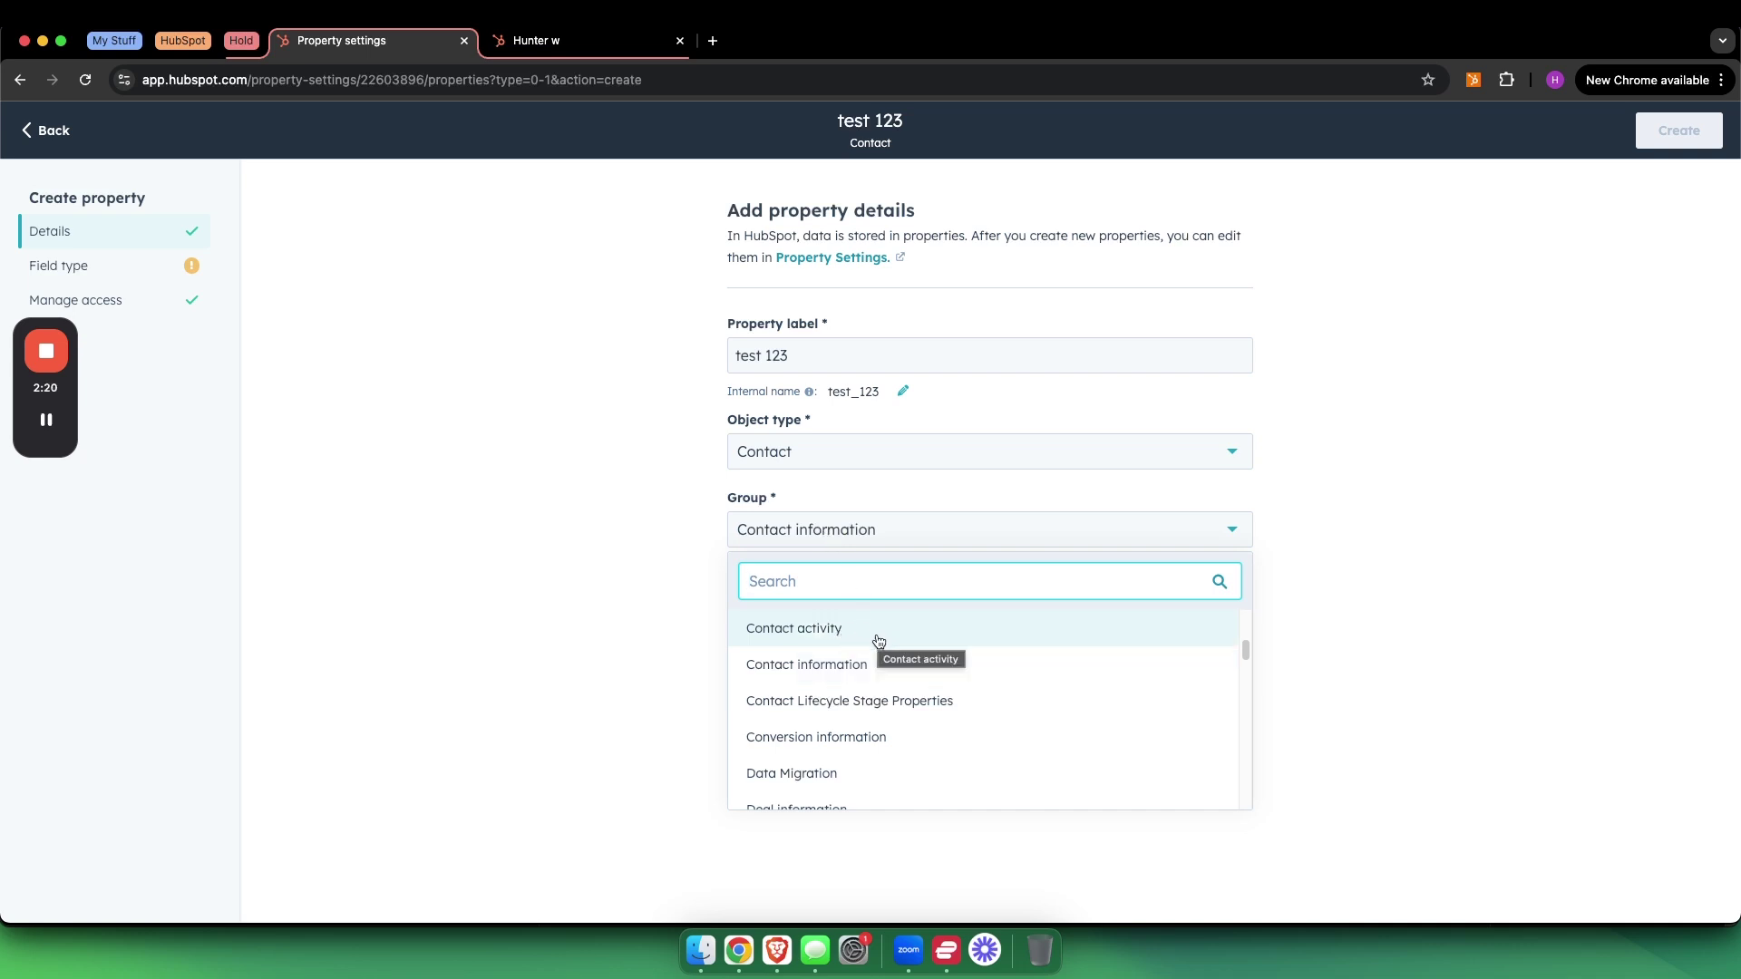
scroll(925, 698, down, 8)
scroll(928, 691, down, 10)
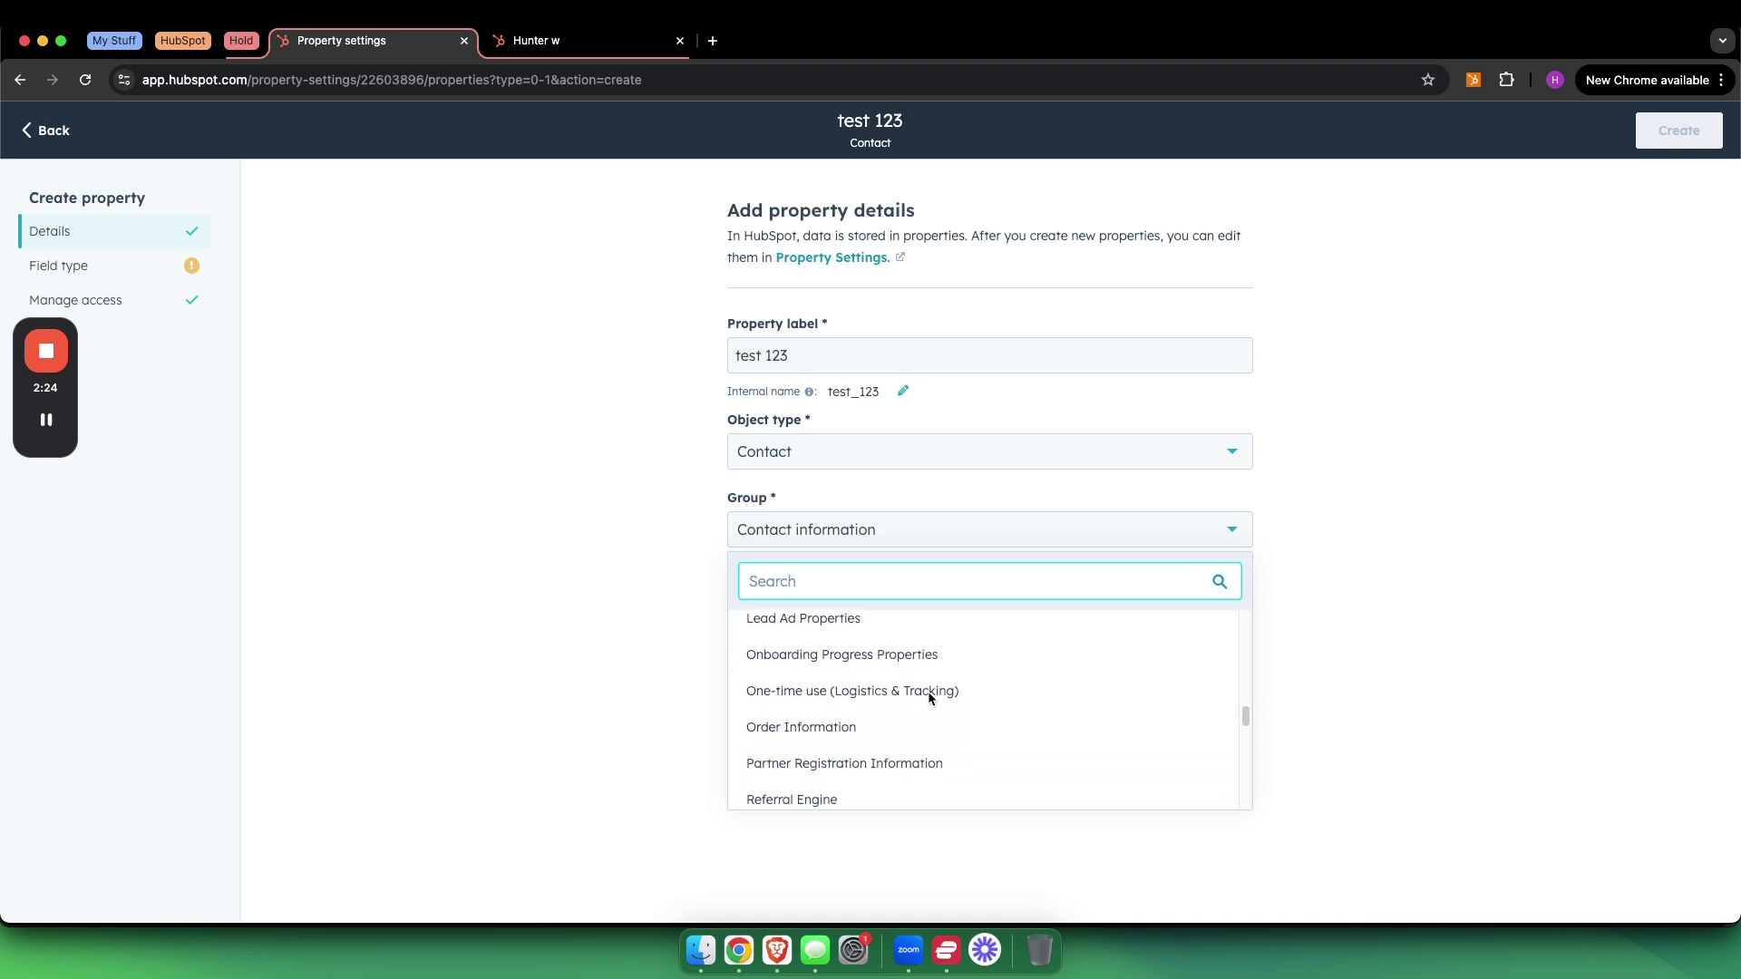
scroll(926, 694, down, 4)
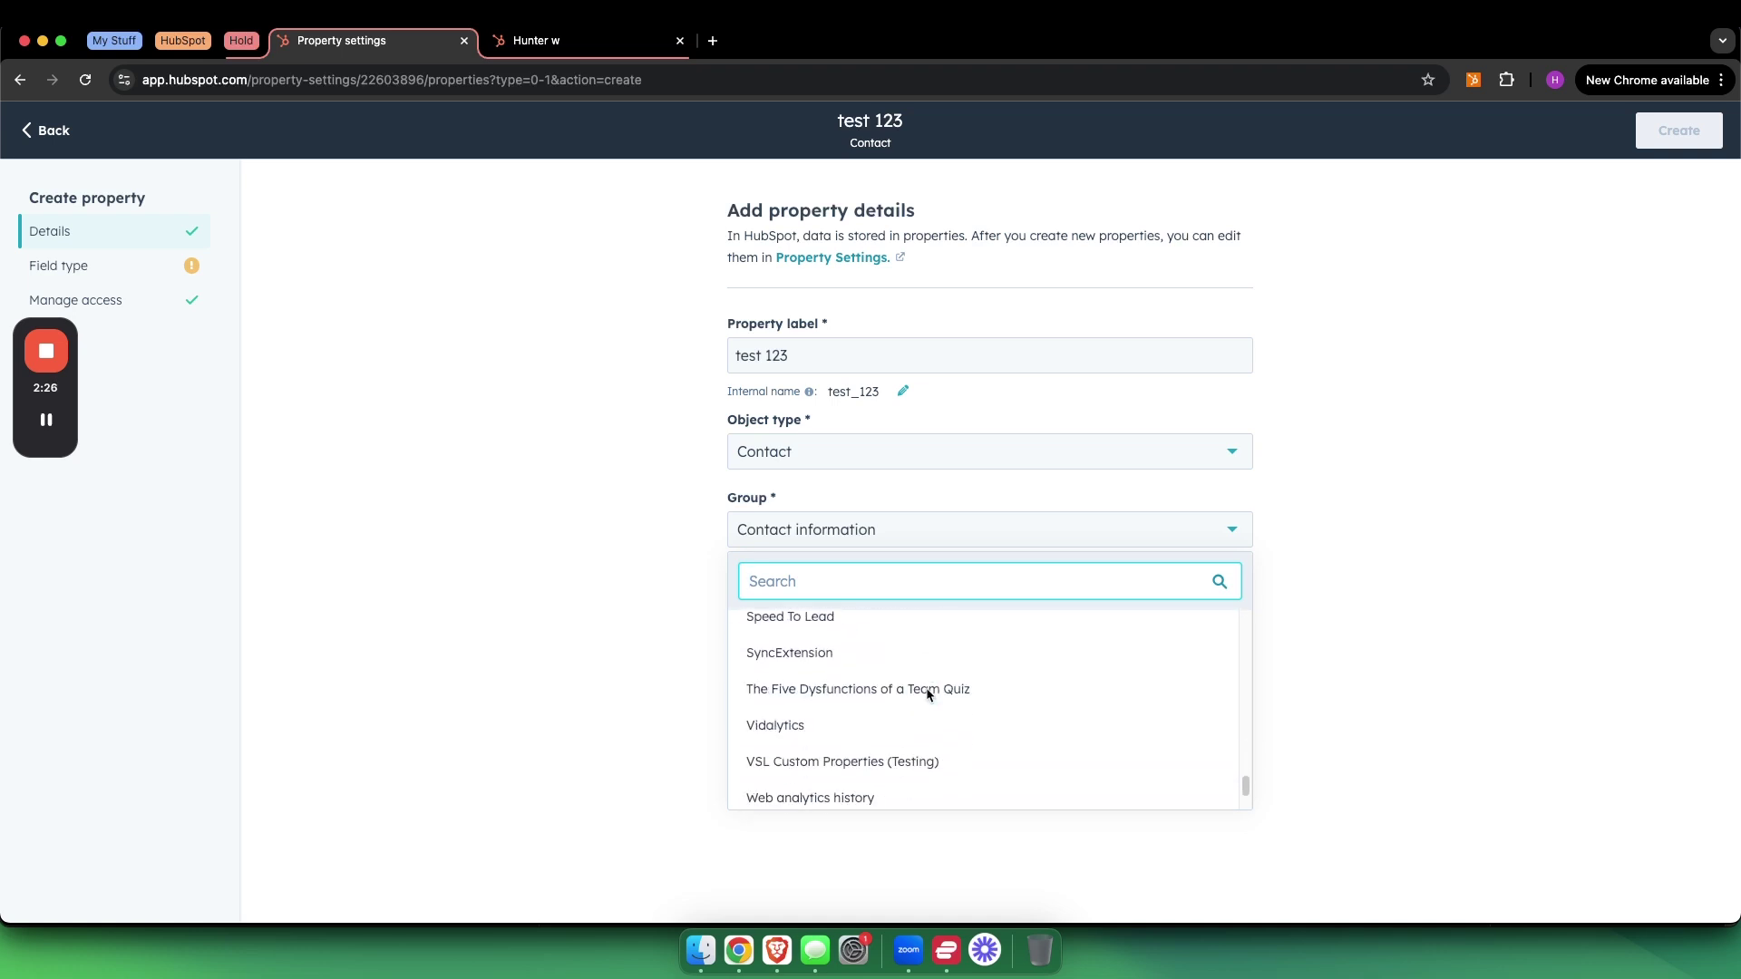
scroll(902, 689, up, 10)
scroll(900, 686, up, 10)
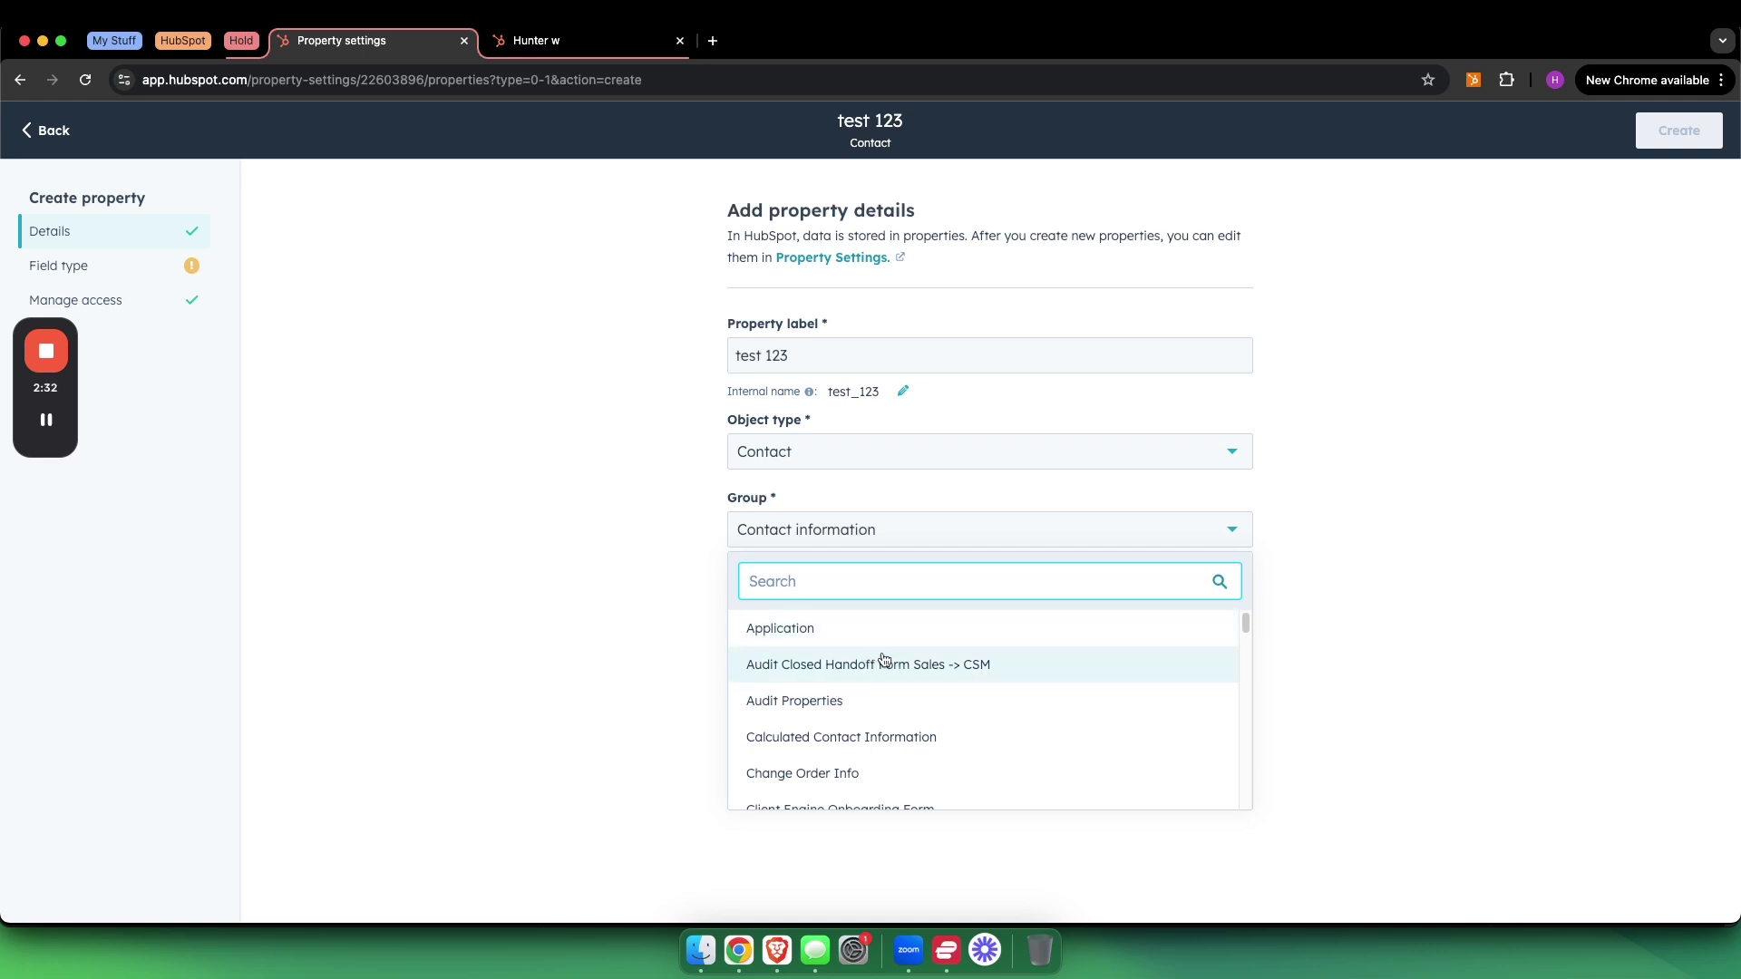
click(803, 636)
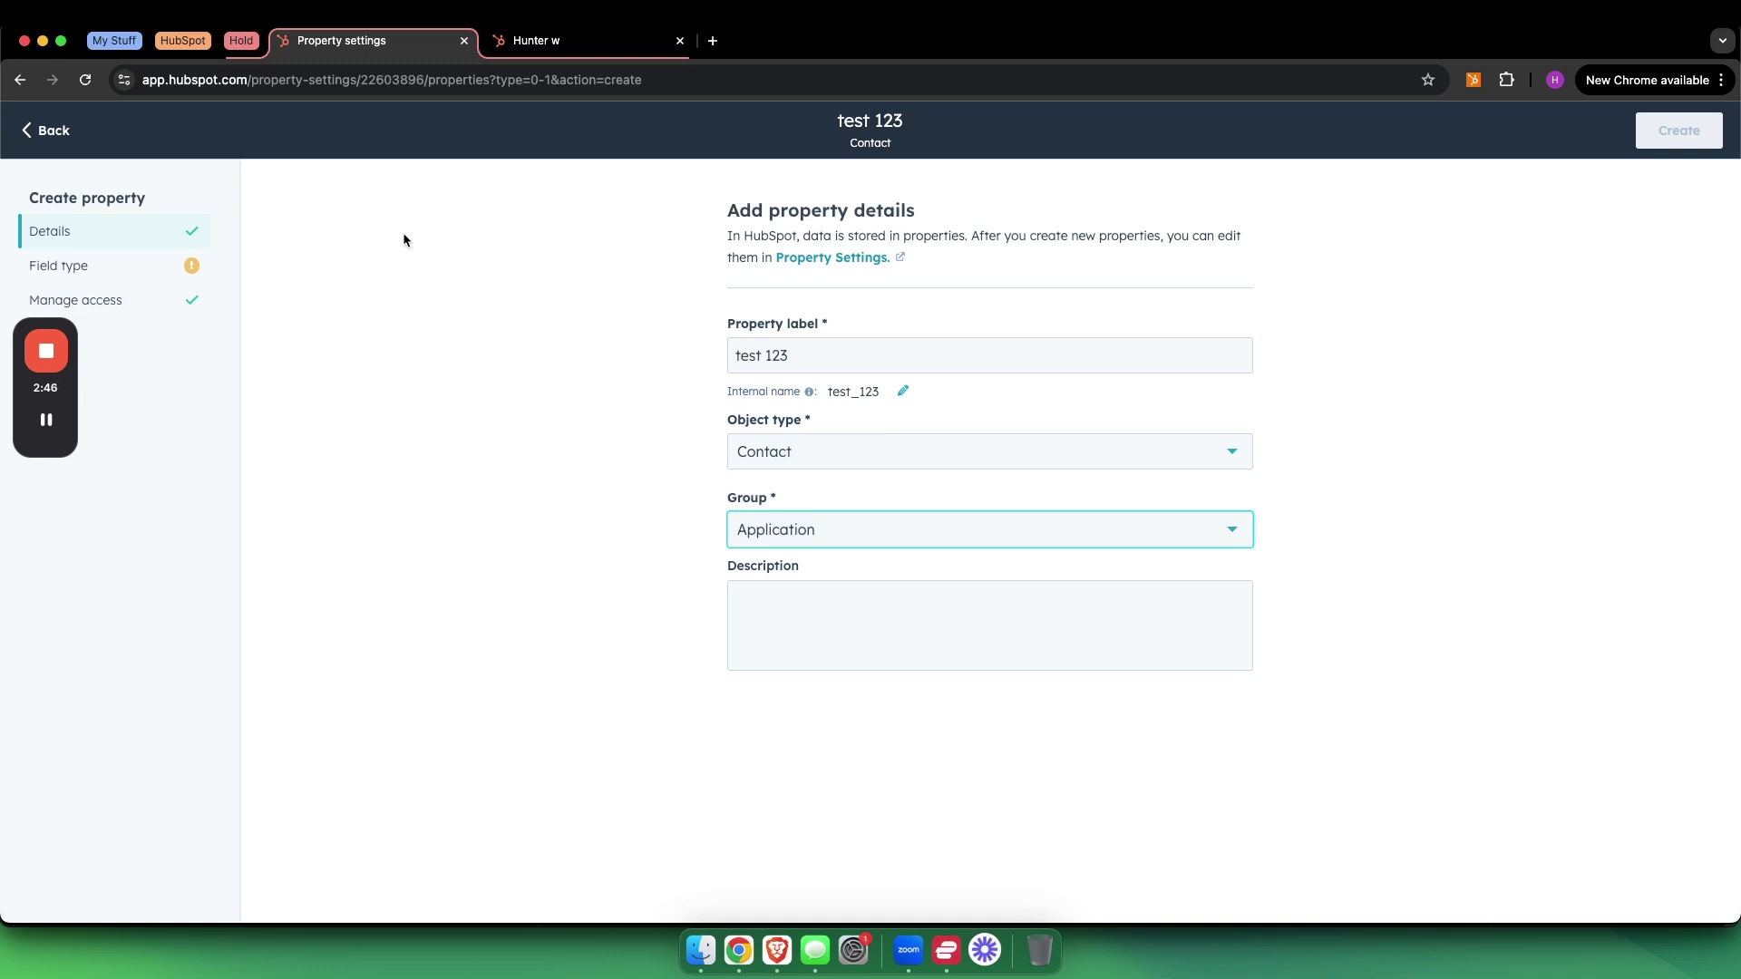
- Review the available field types, set the new property's field type to Single-line text, and create the property
click(163, 268)
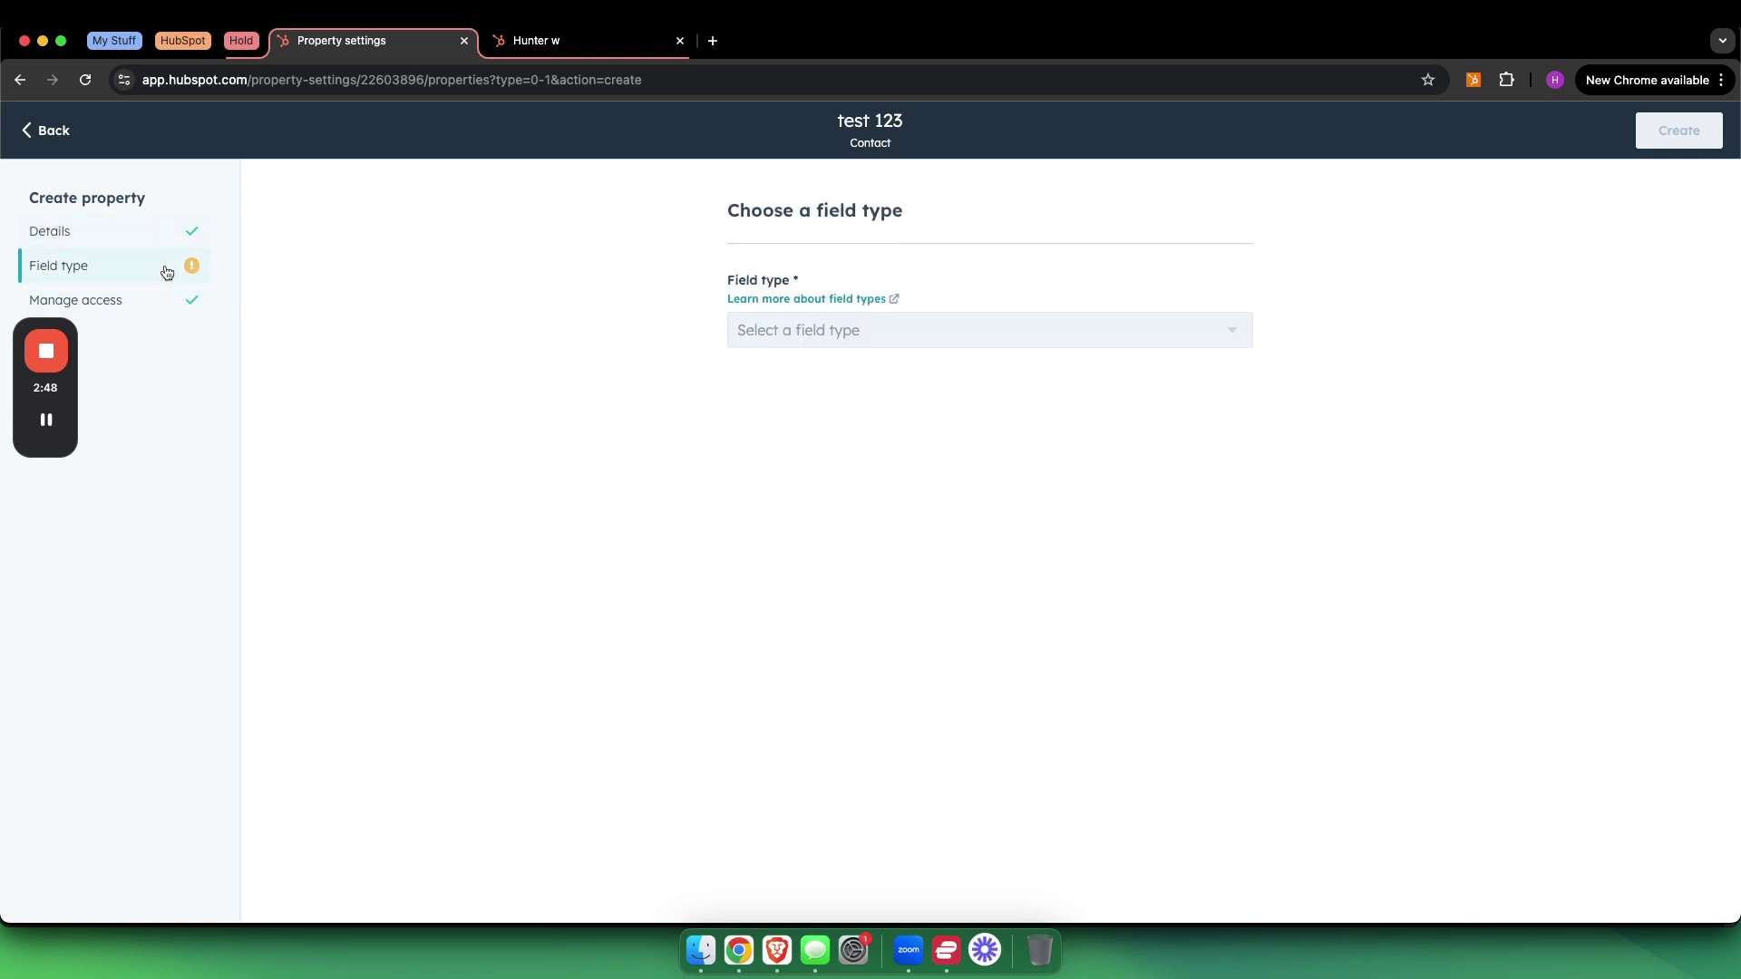
click(884, 327)
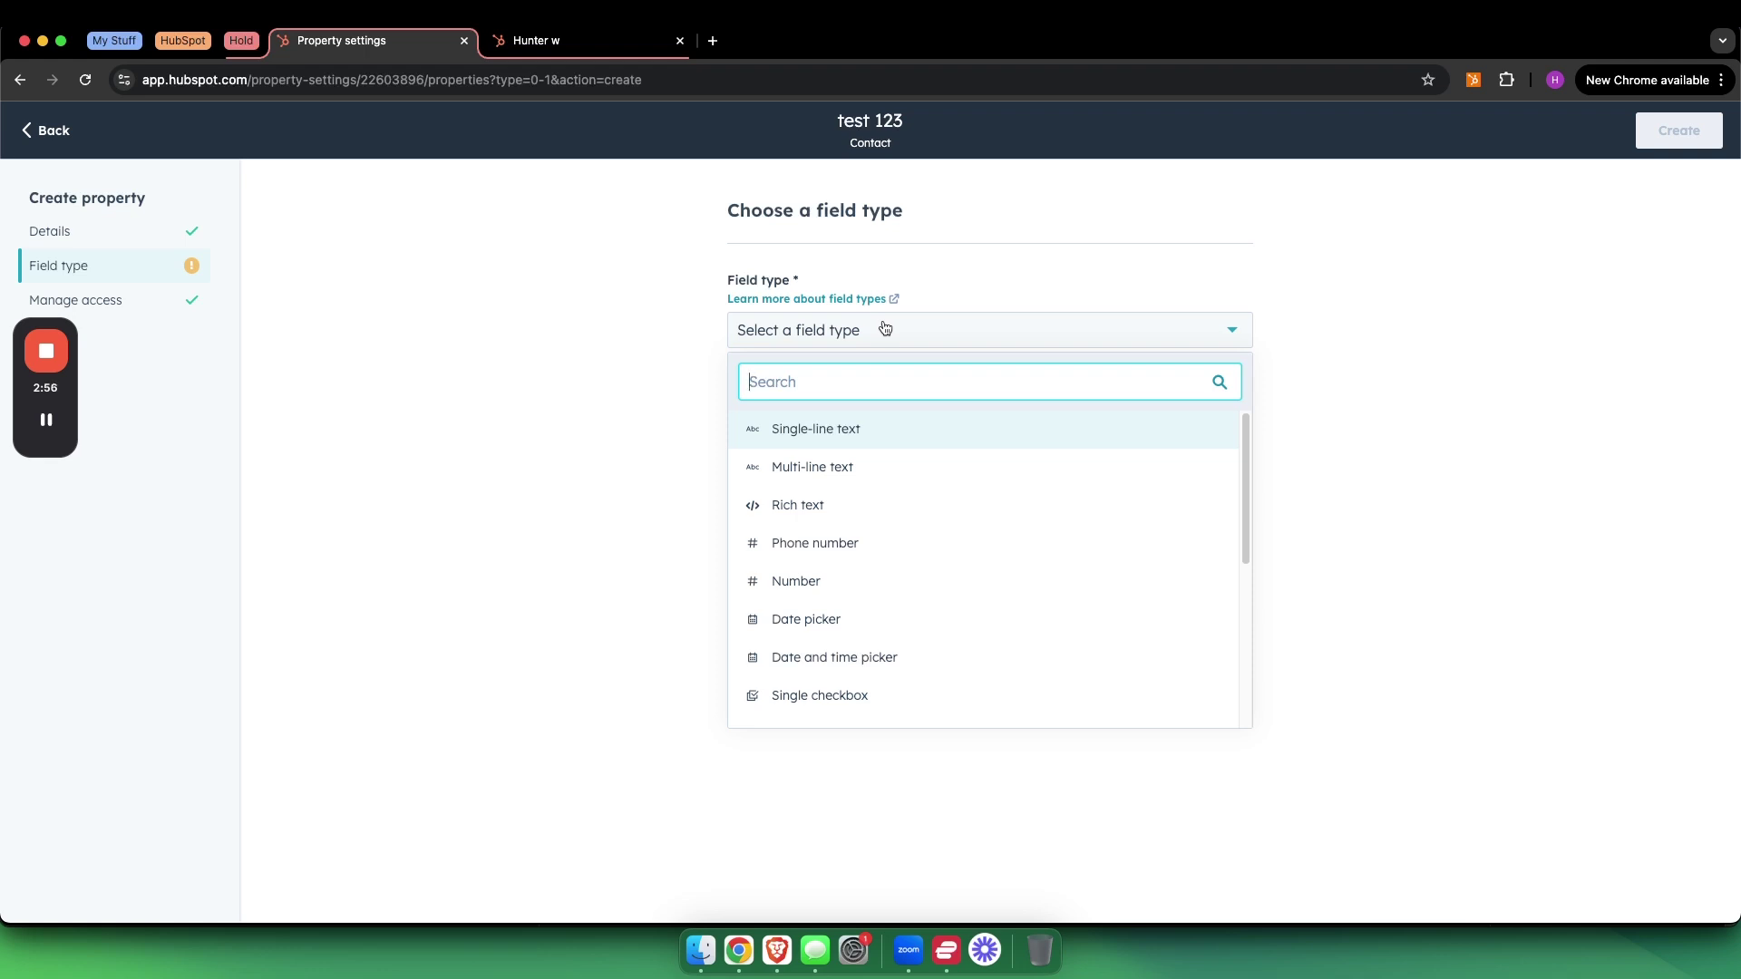
scroll(889, 513, down, 1)
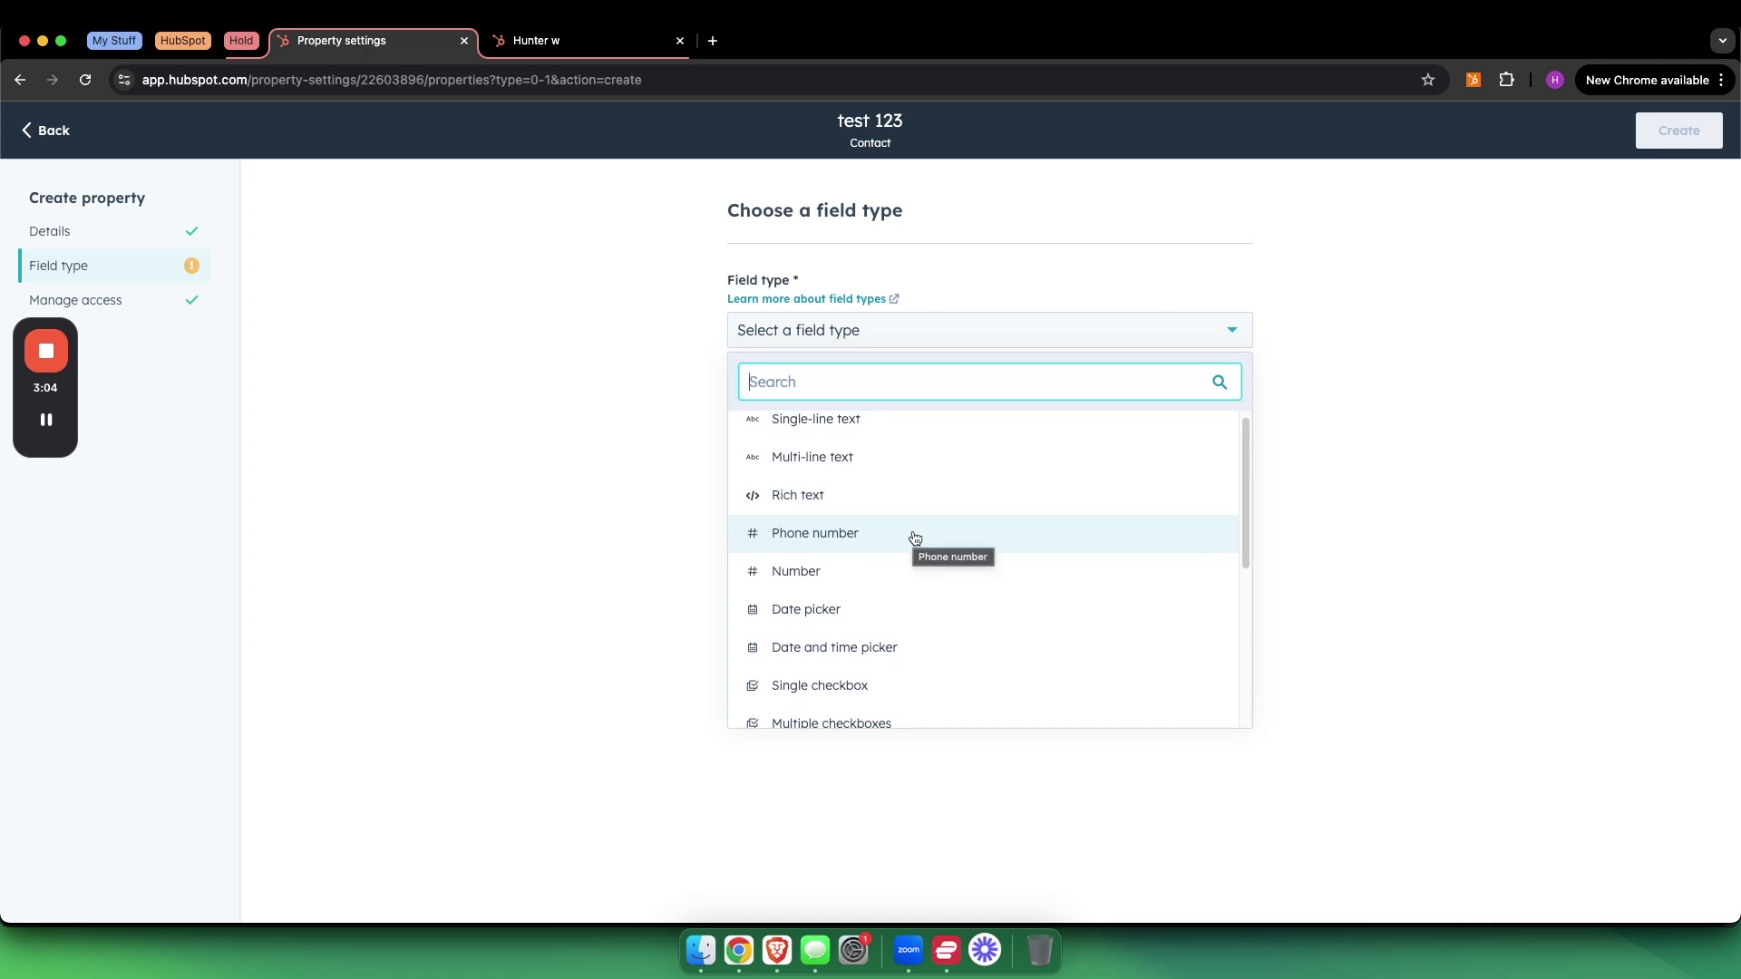
scroll(875, 548, down, 3)
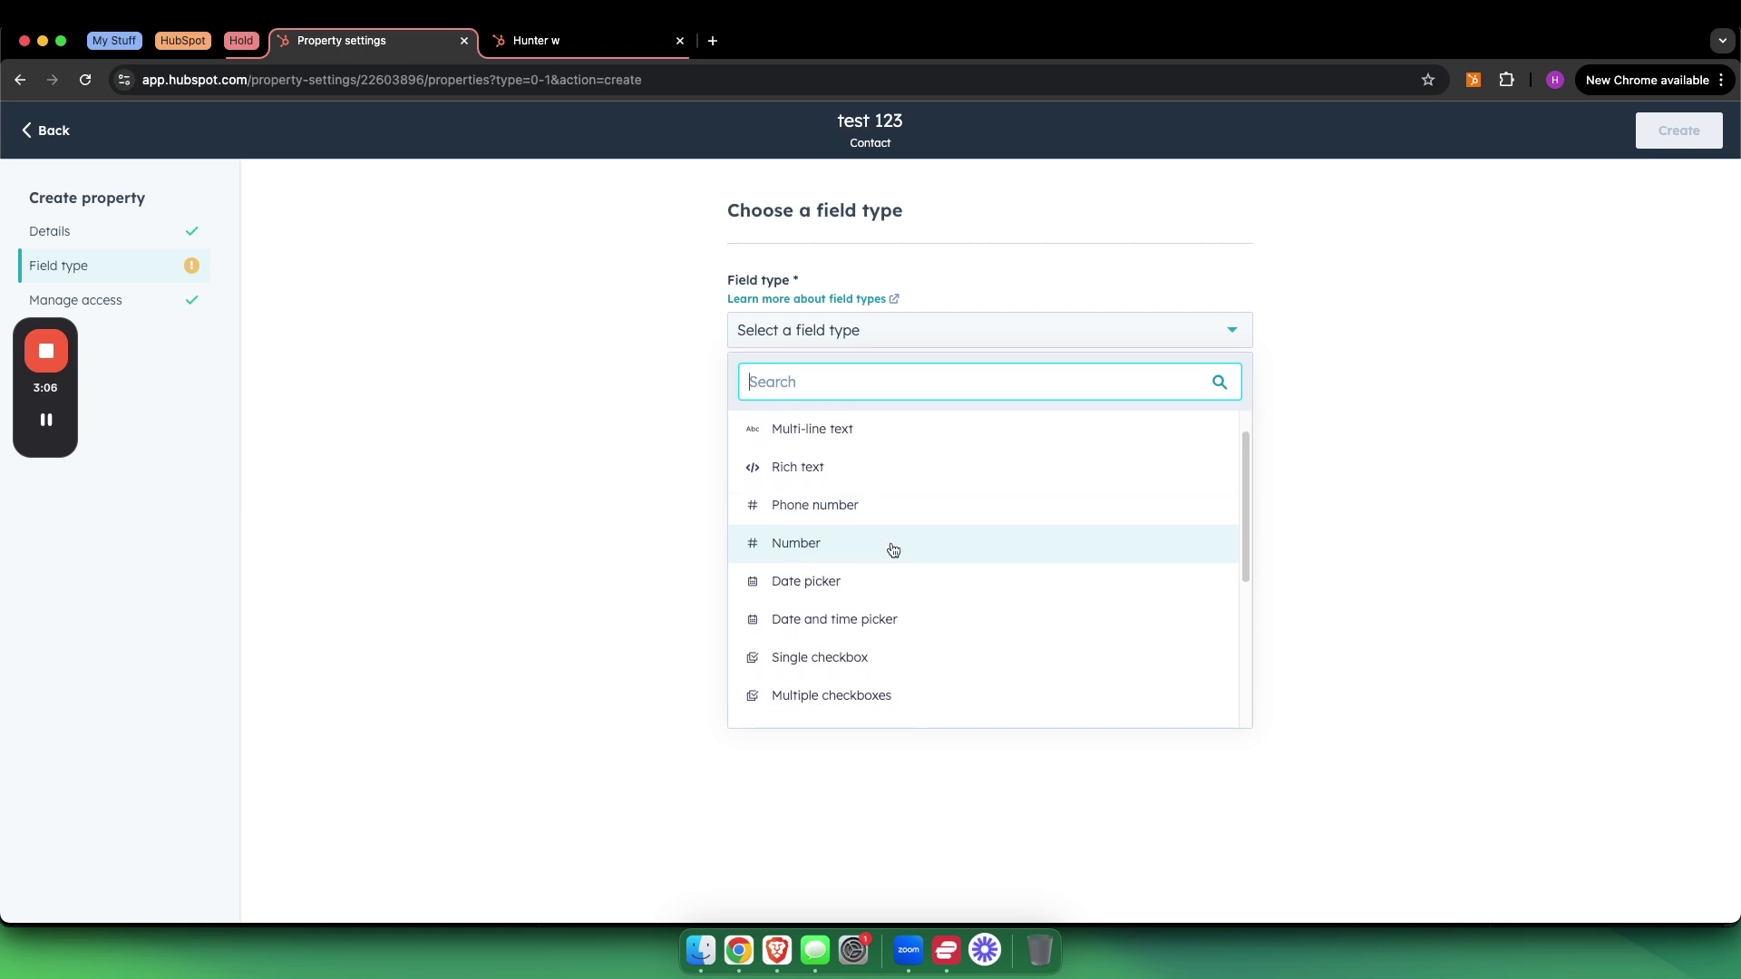
scroll(909, 547, down, 2)
scroll(932, 544, down, 4)
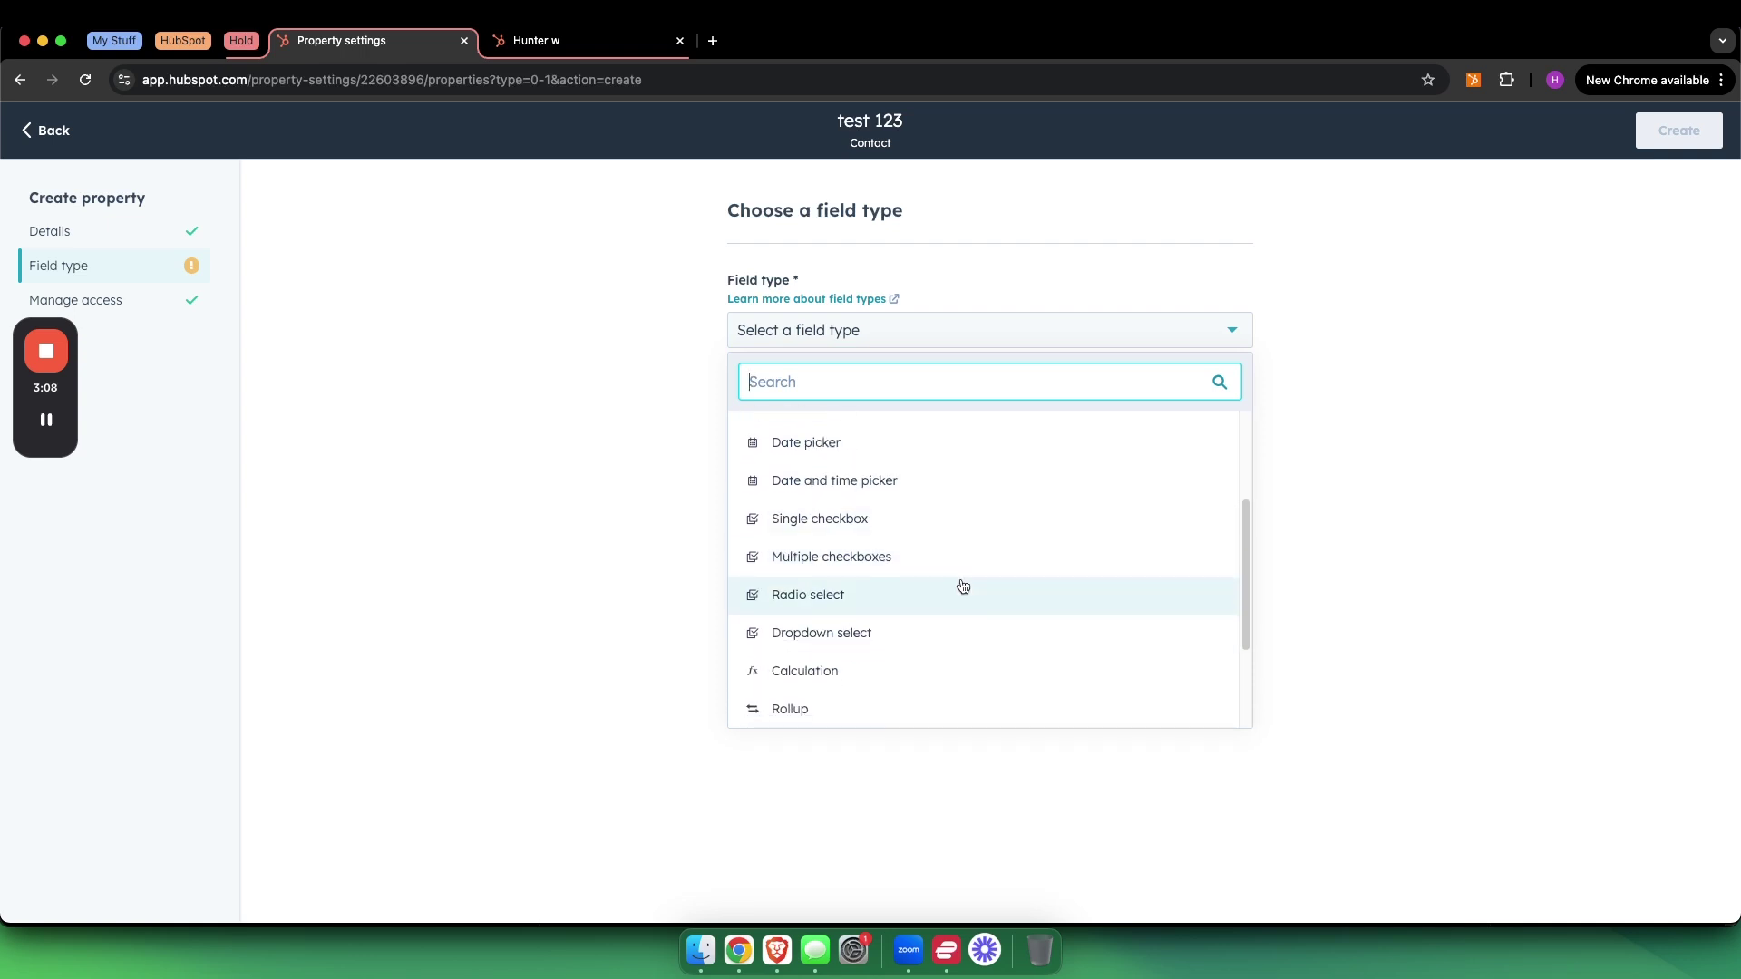
scroll(952, 571, down, 1)
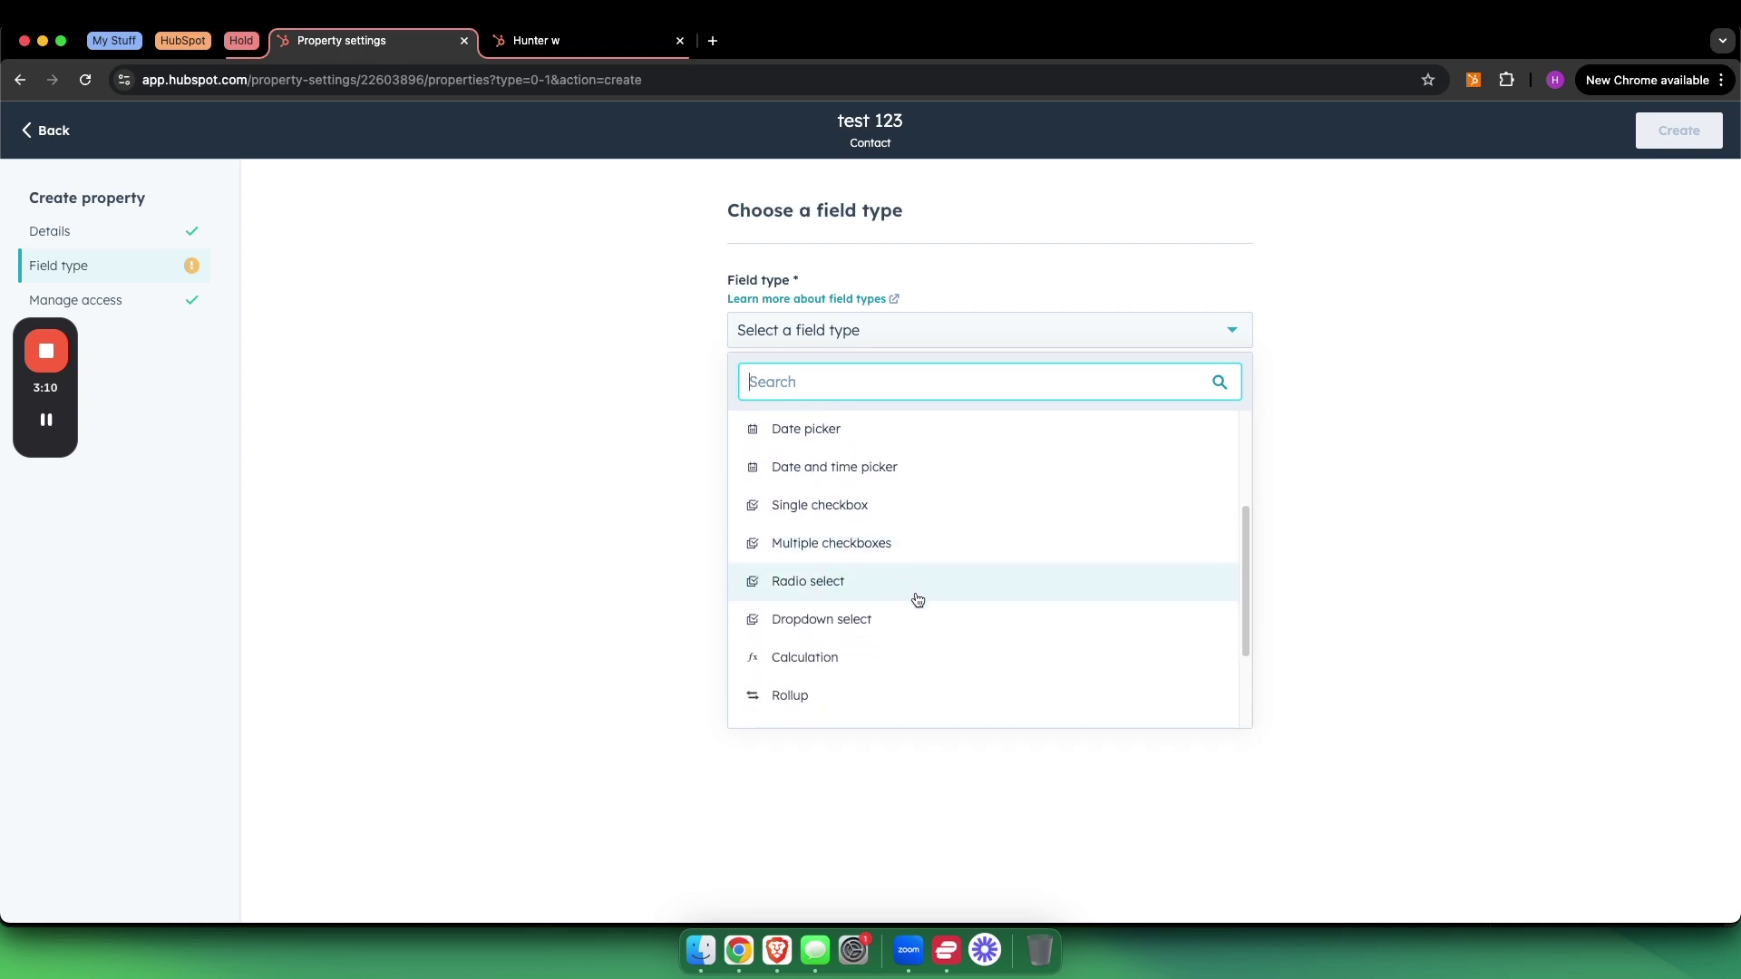
scroll(911, 599, down, 1)
scroll(918, 605, down, 4)
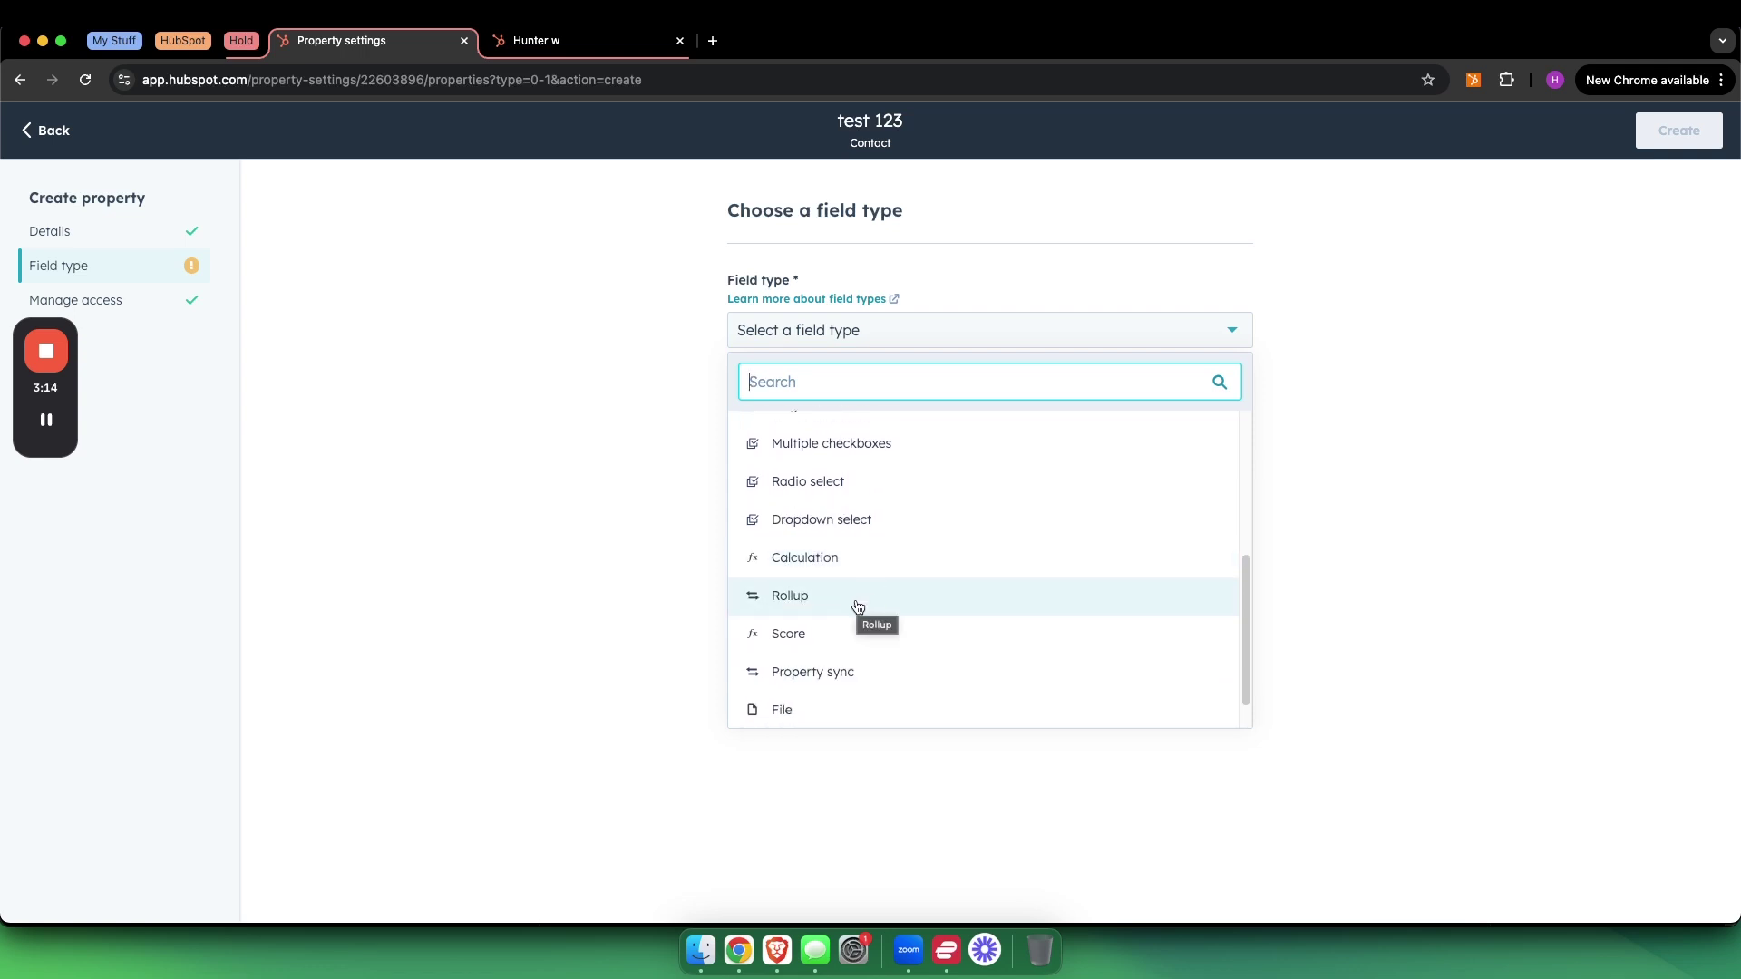
scroll(865, 601, down, 2)
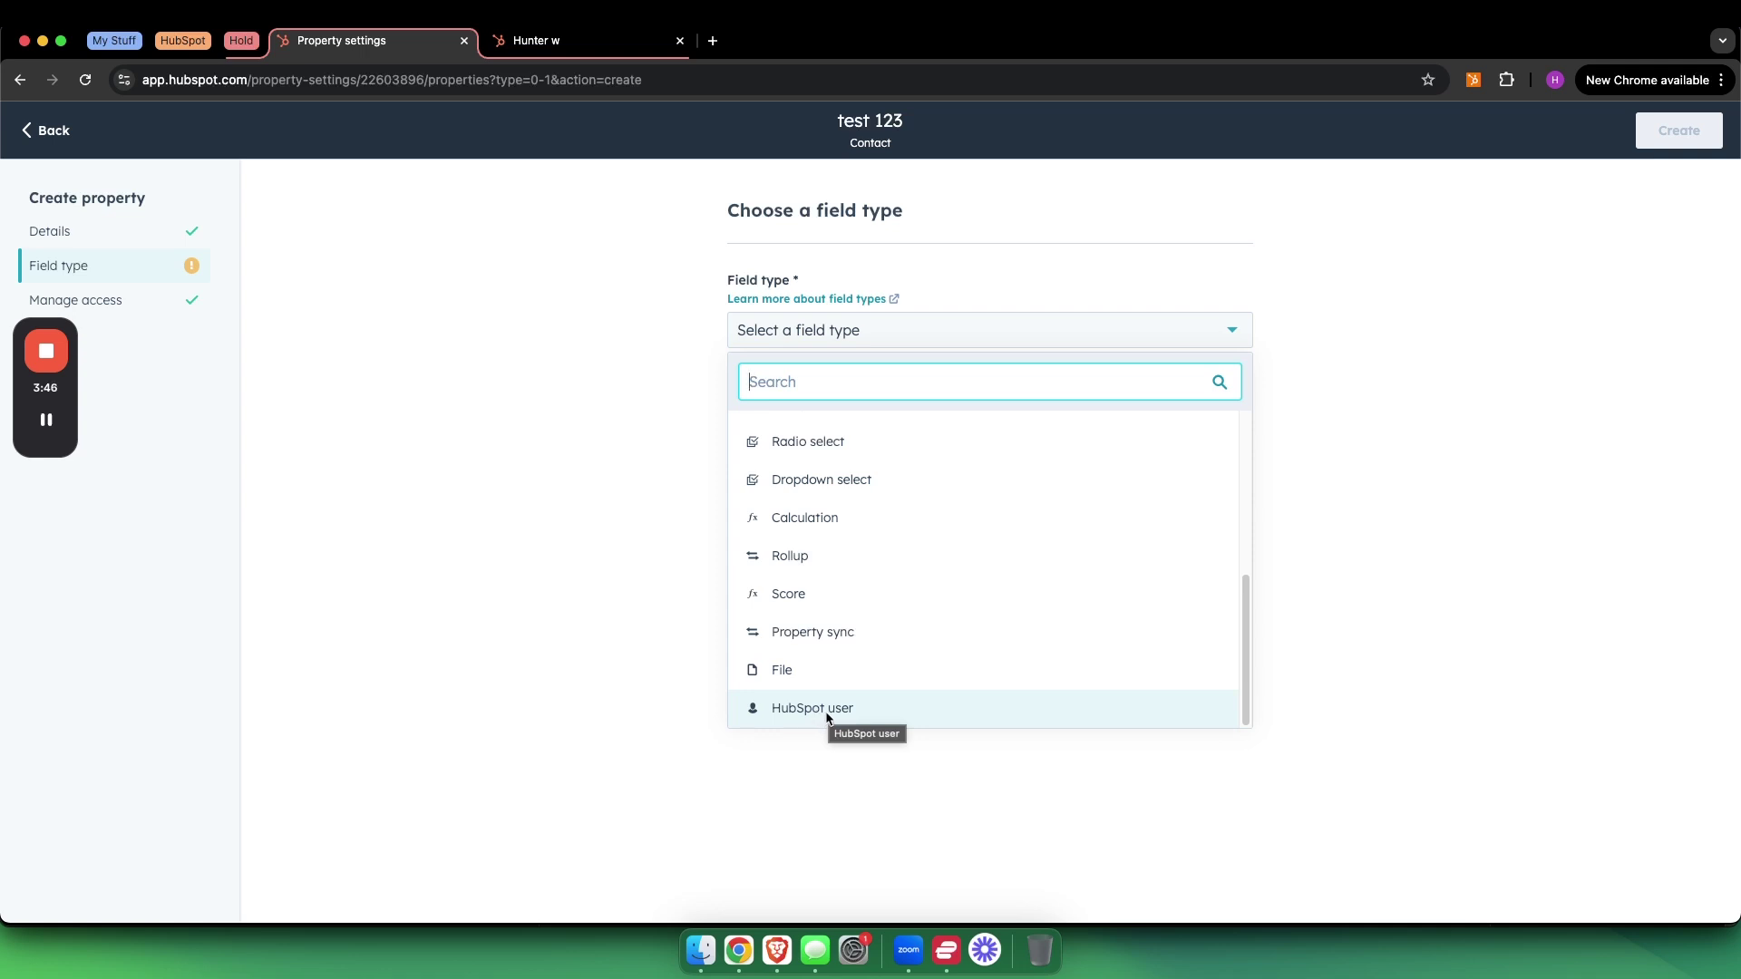
scroll(861, 559, up, 10)
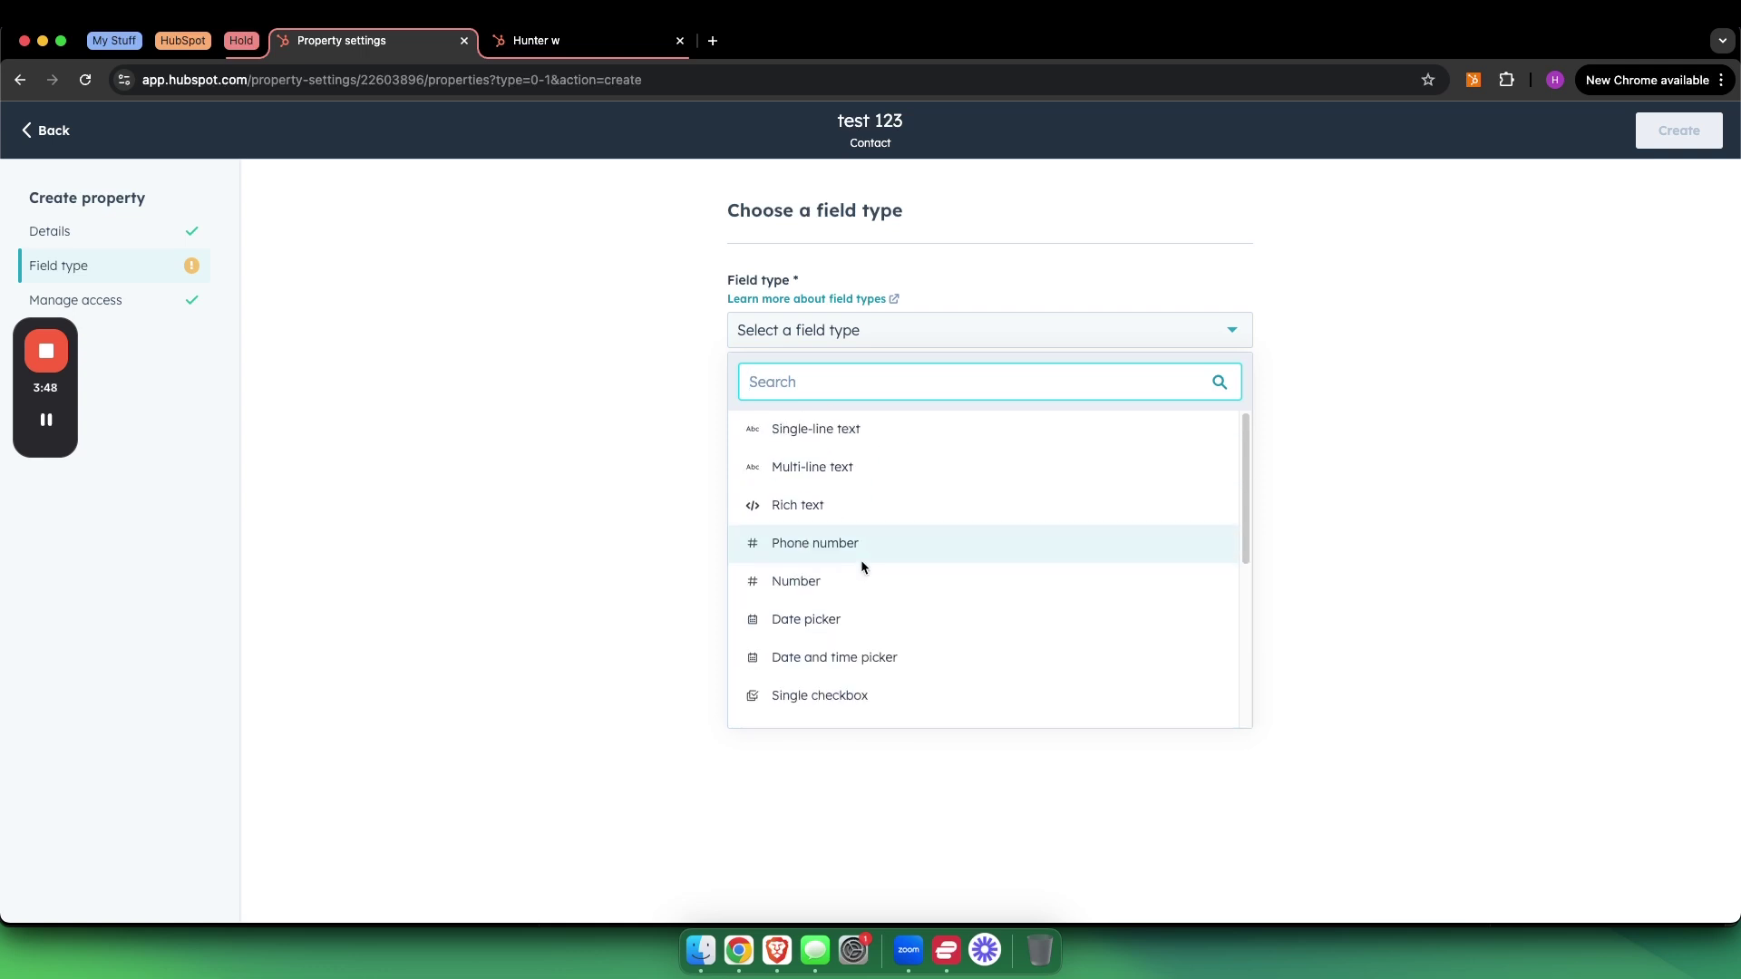
click(852, 430)
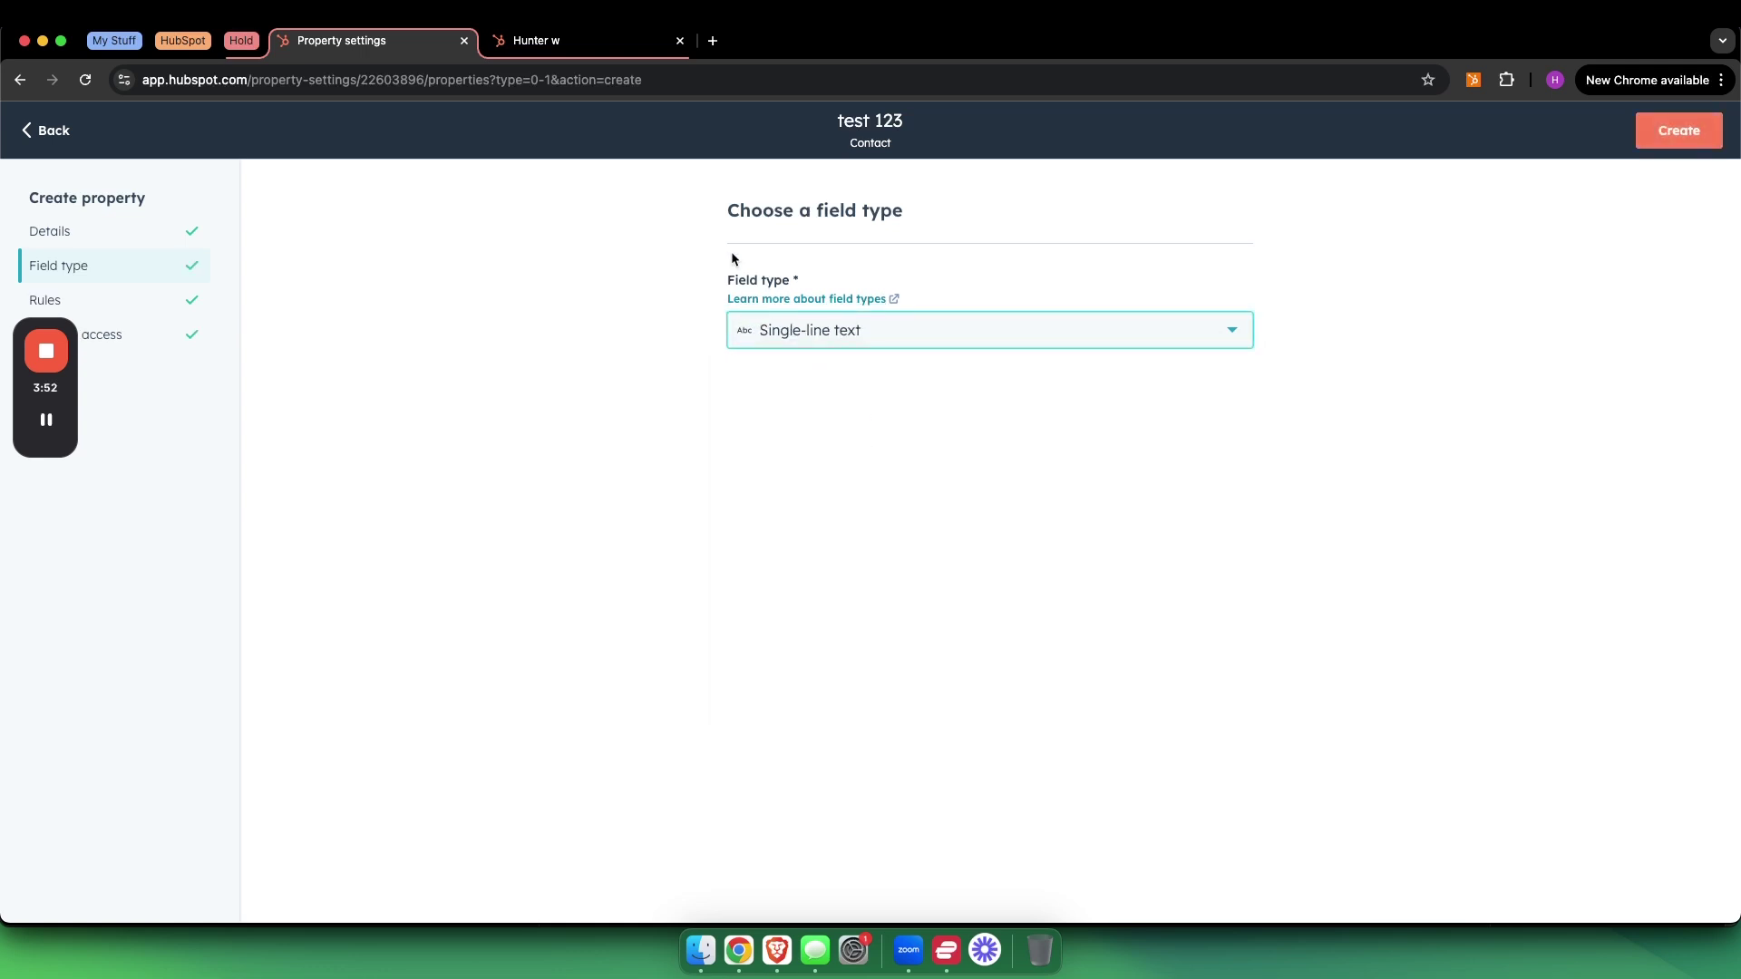
click(704, 220)
click(1655, 127)
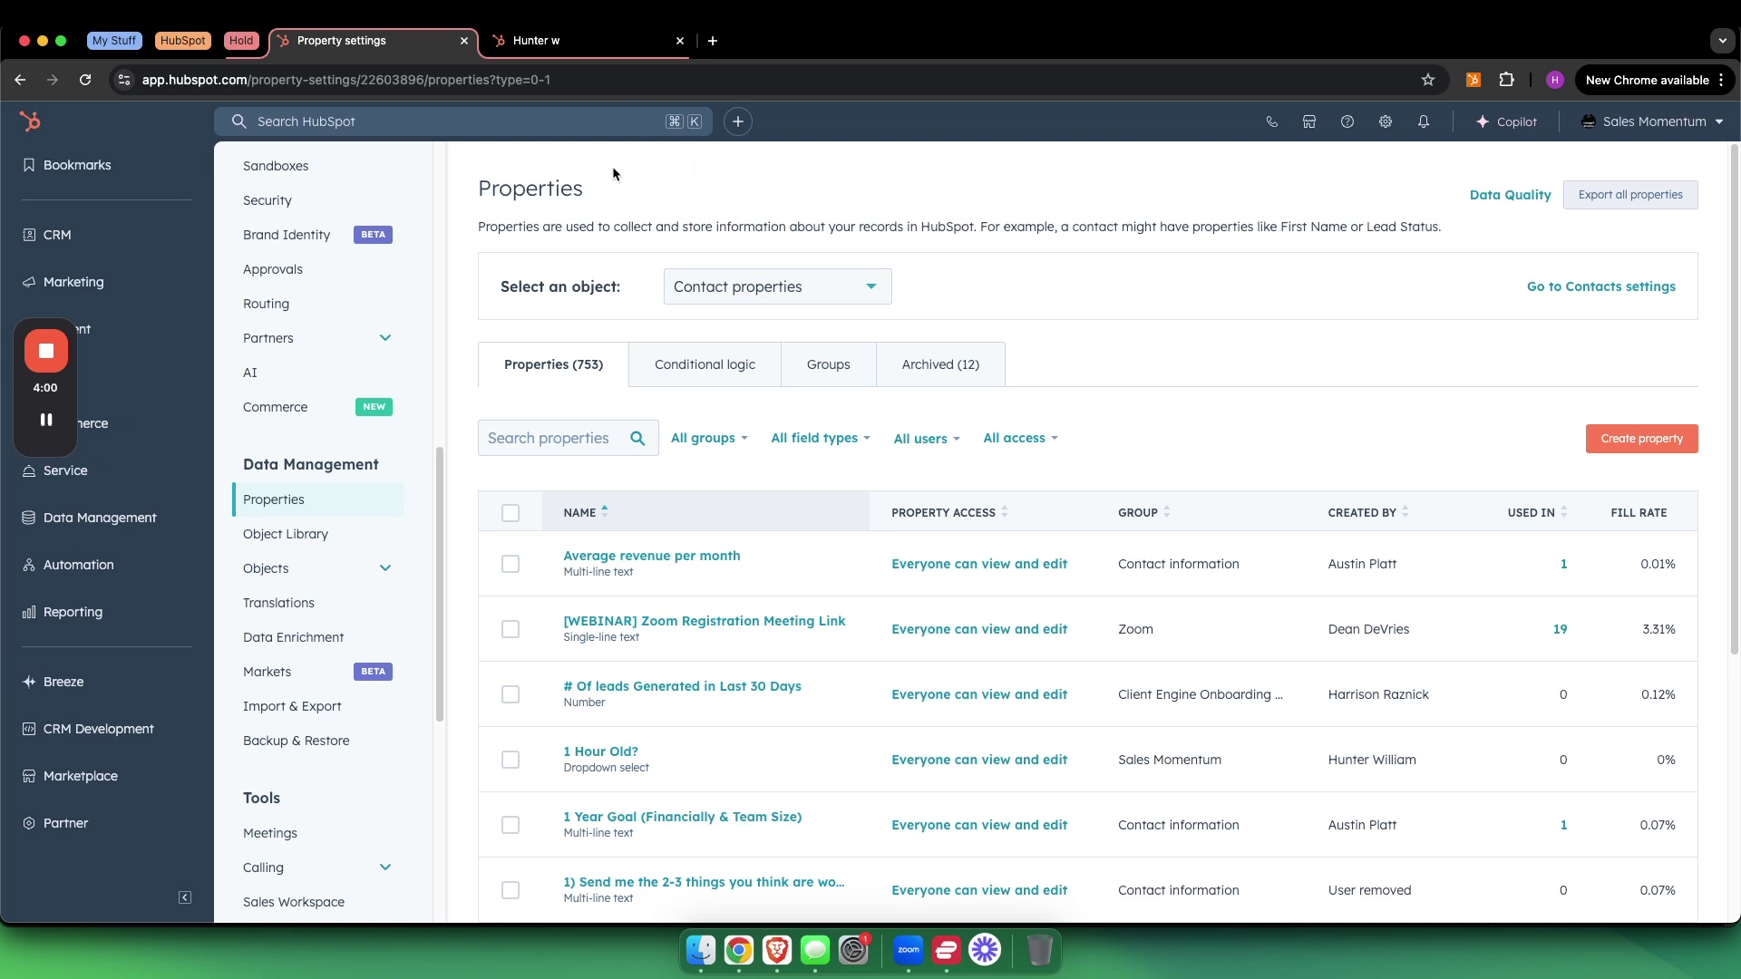
drag(66, 390, 66, 449)
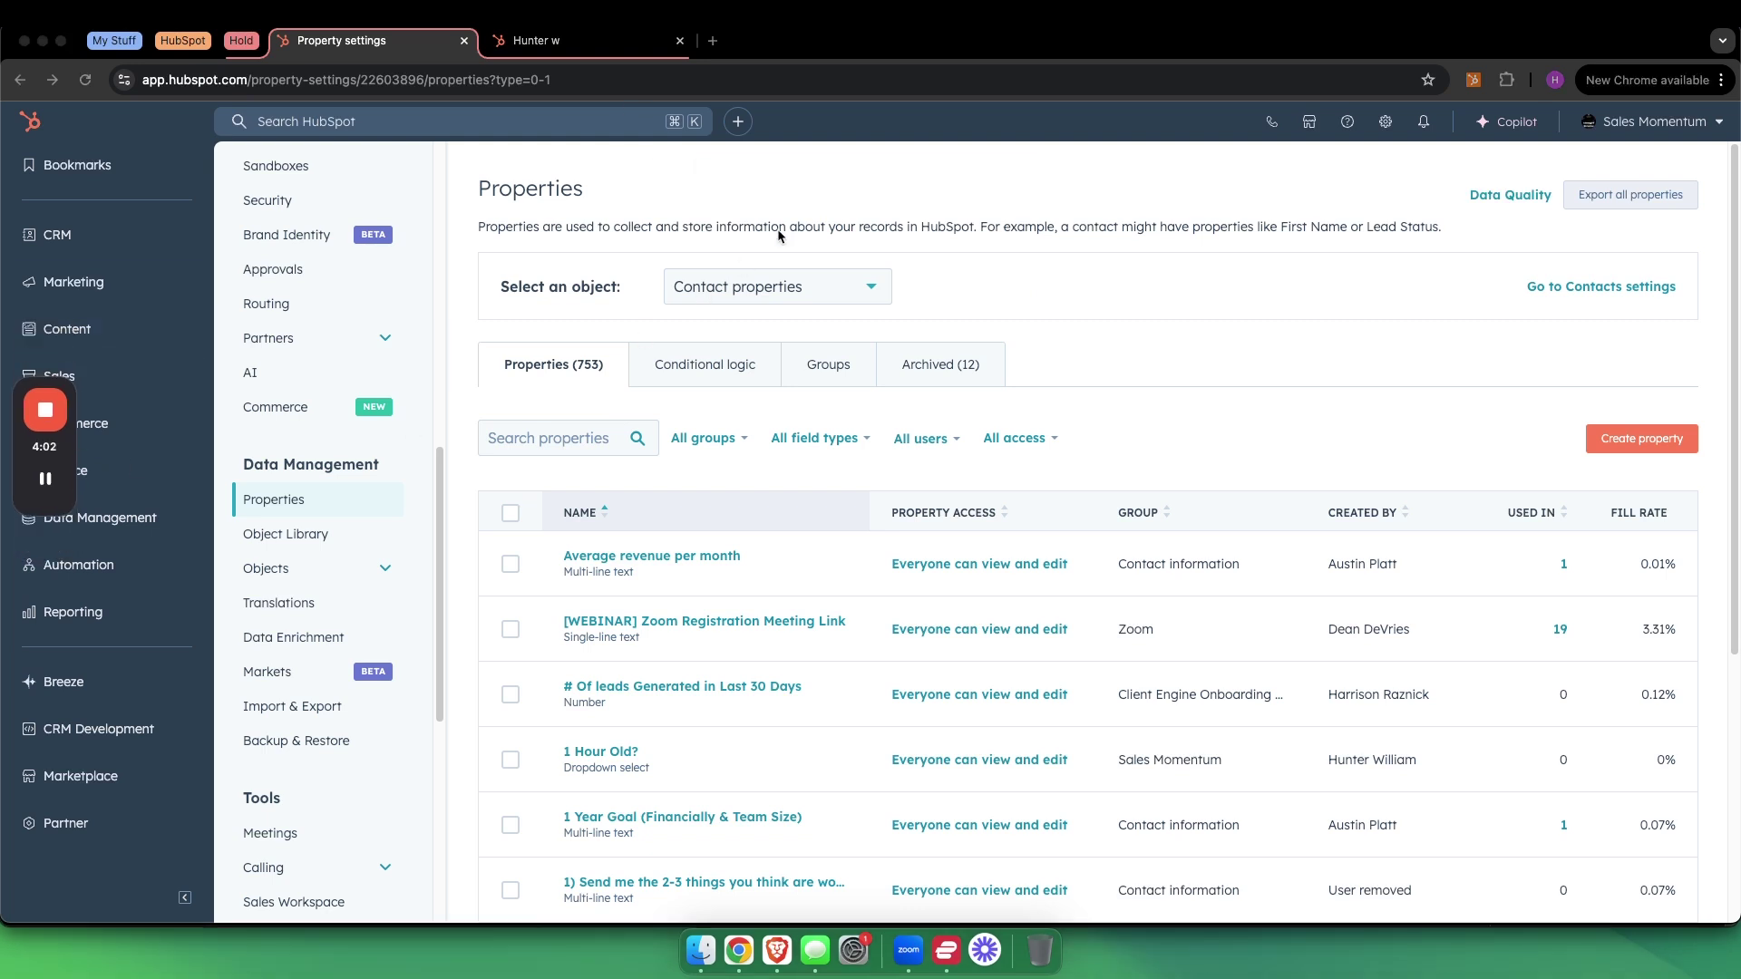
click(836, 199)
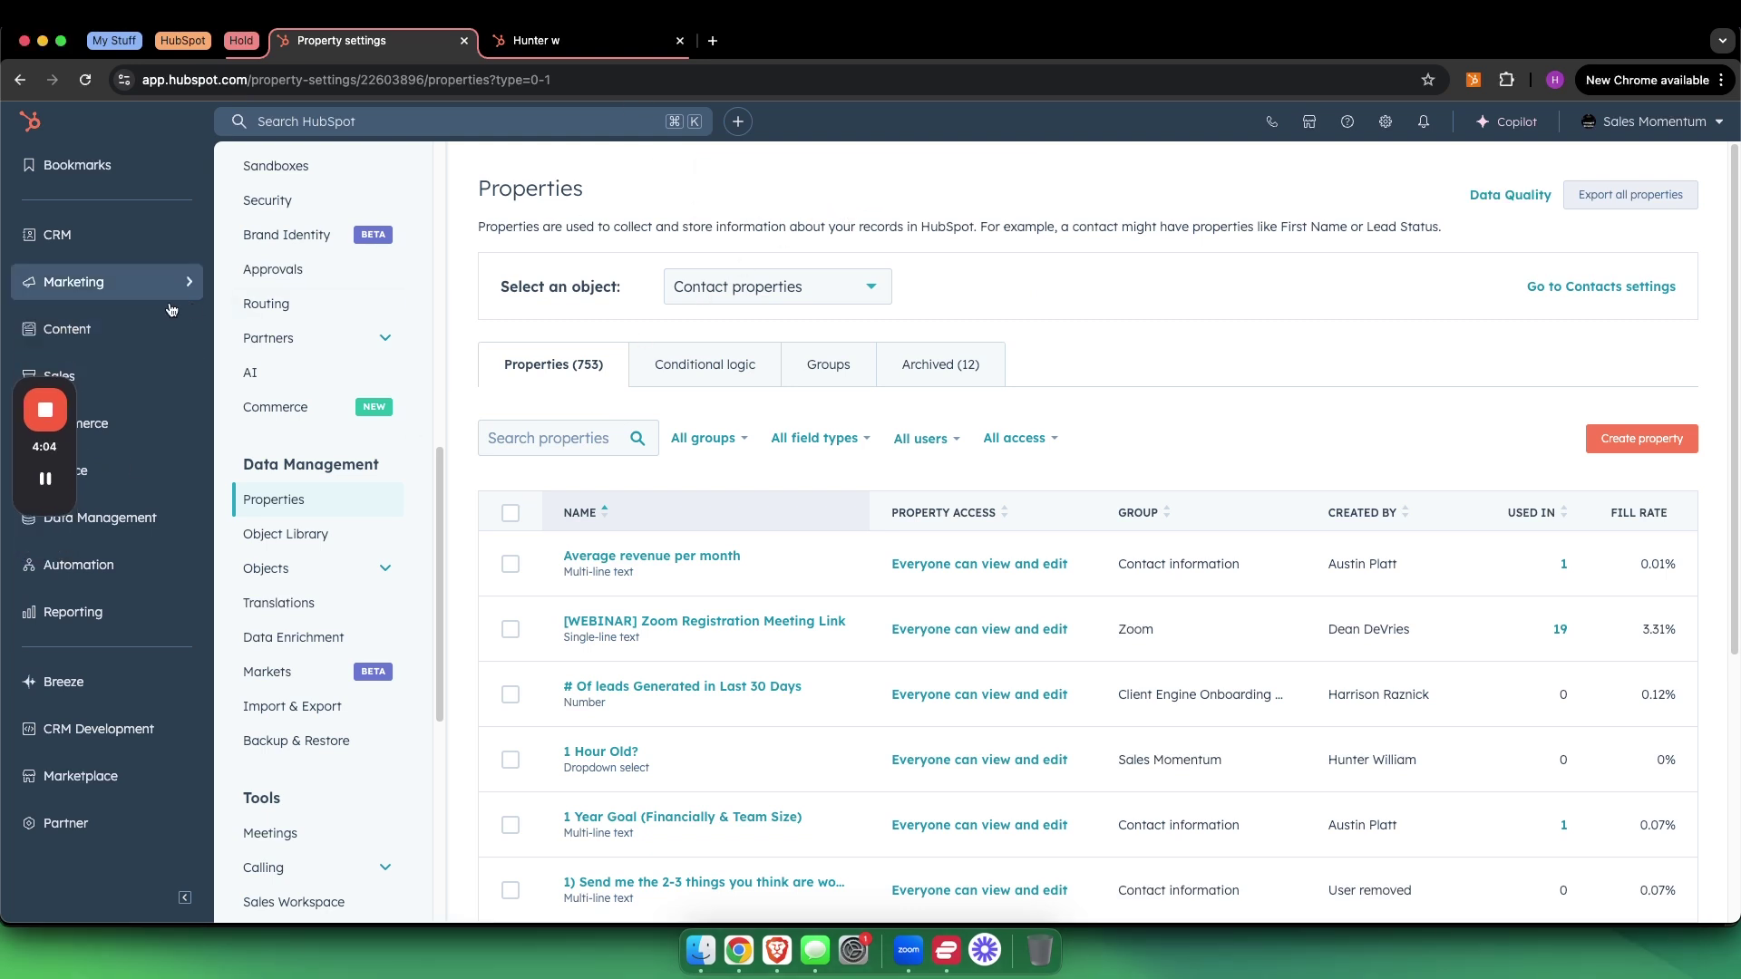
- Compare the records listed under CRM with the object types offered in the property settings
mouse_move(153, 239)
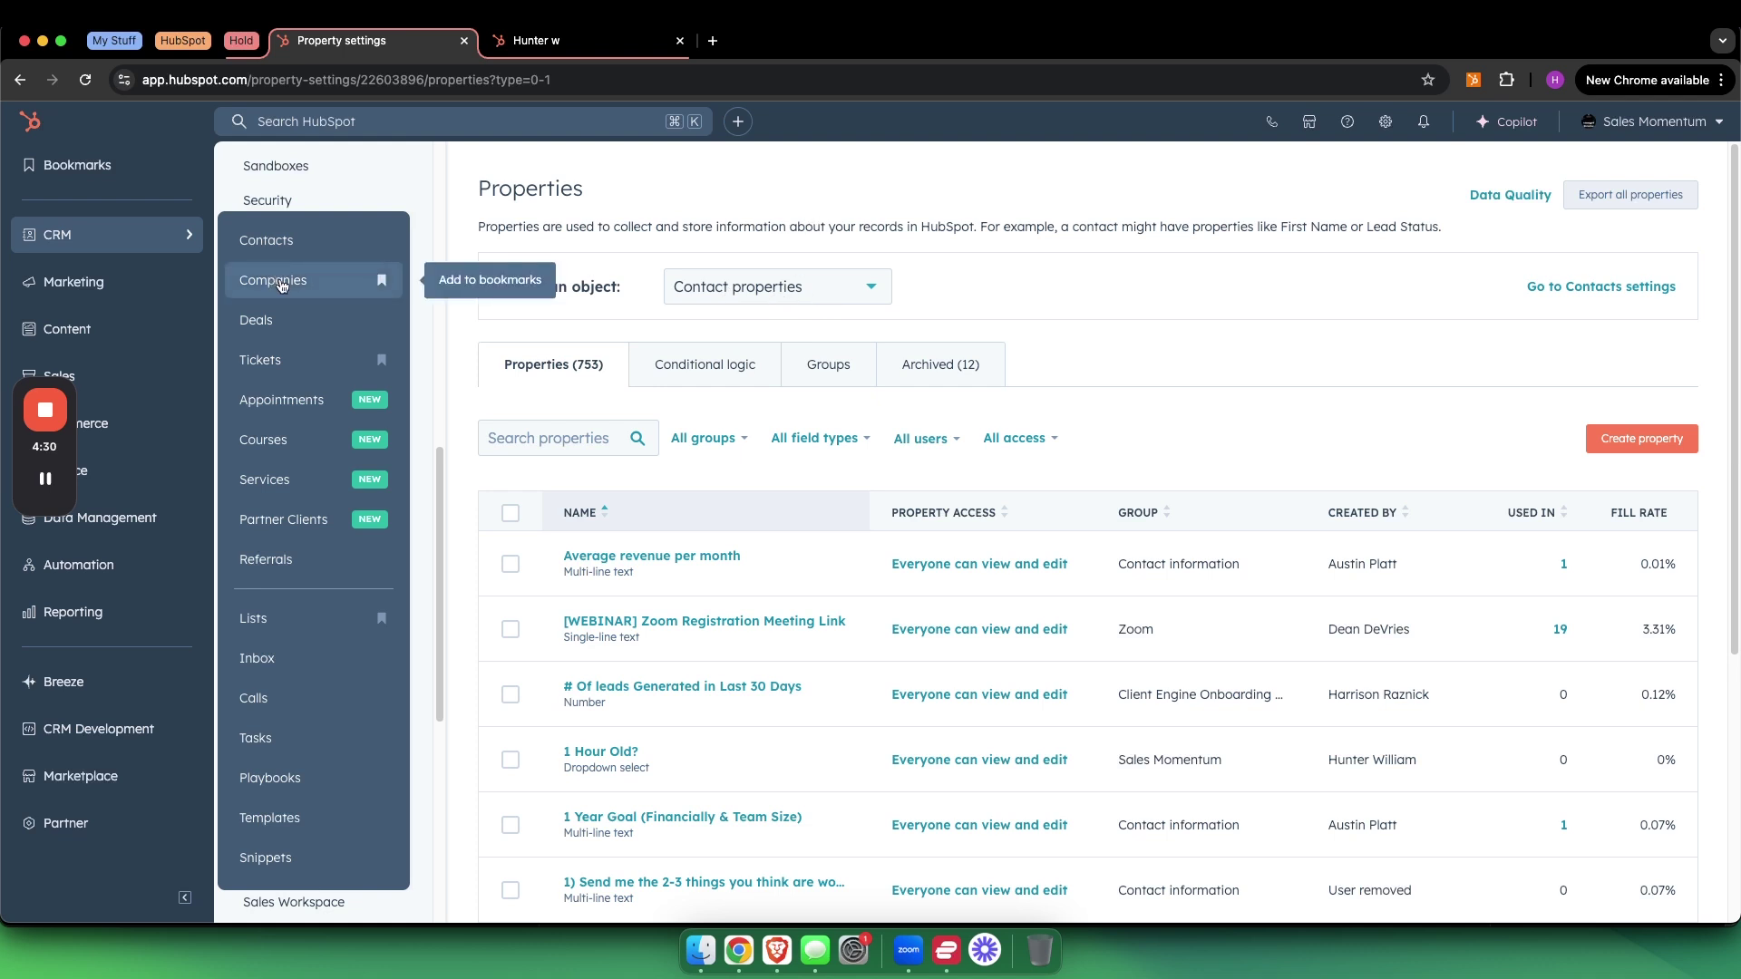
click(782, 289)
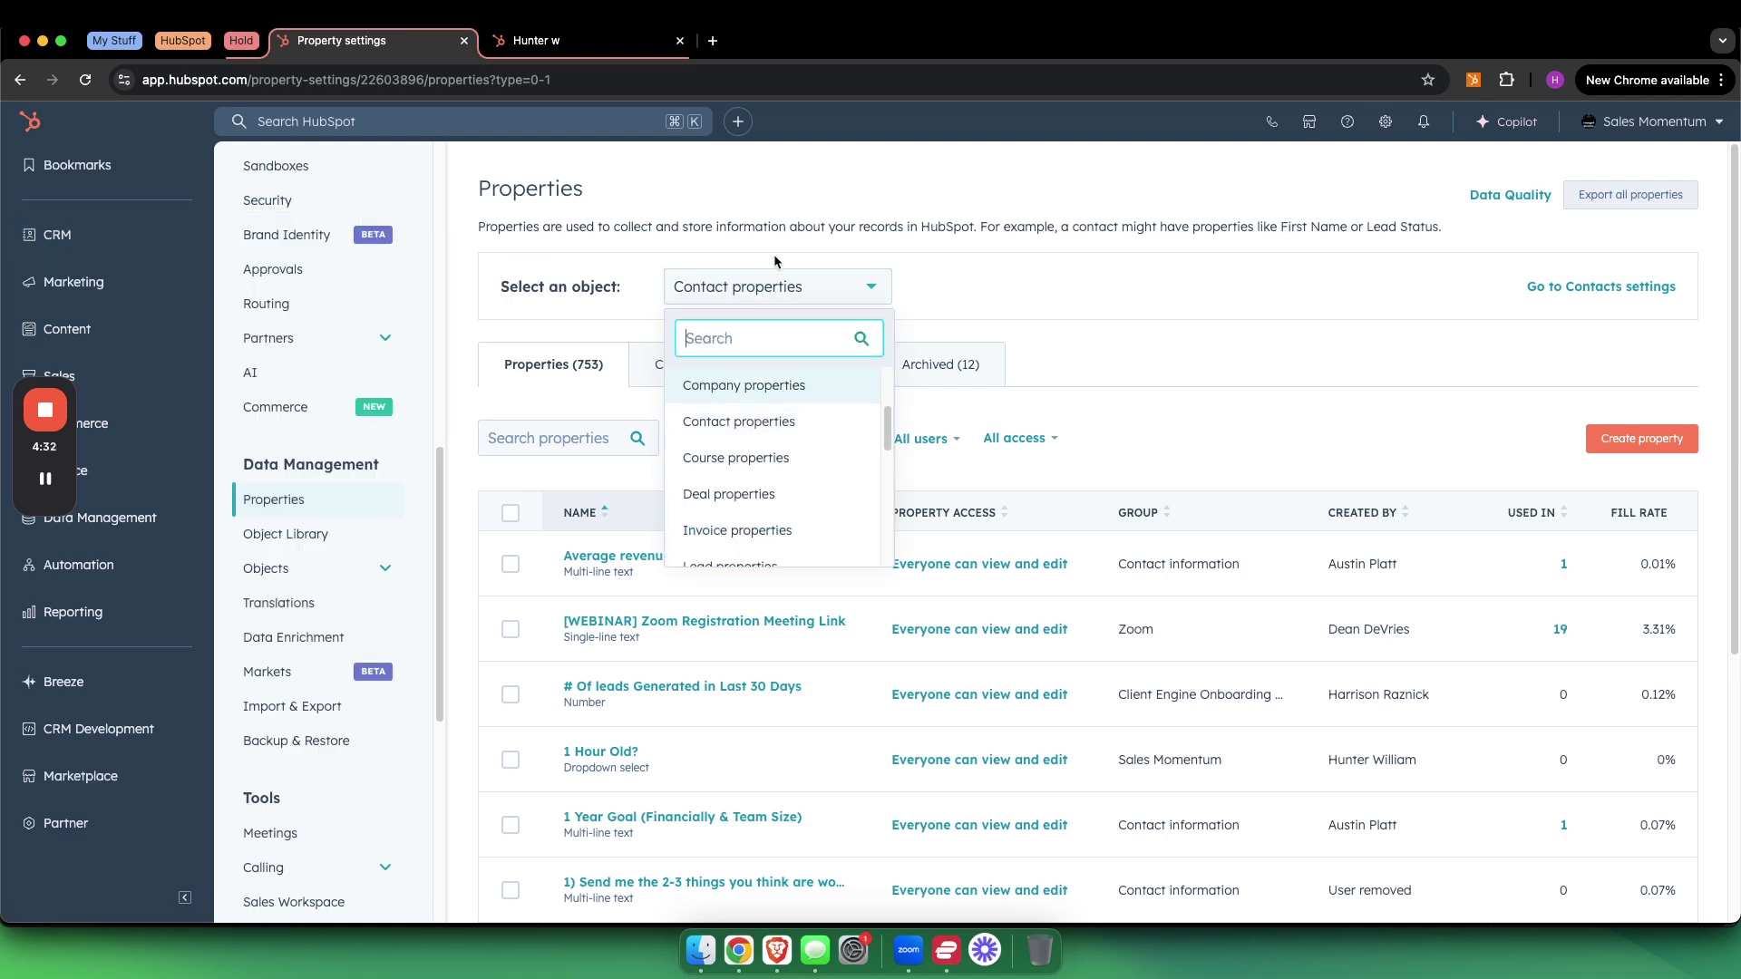
scroll(764, 487, down, 5)
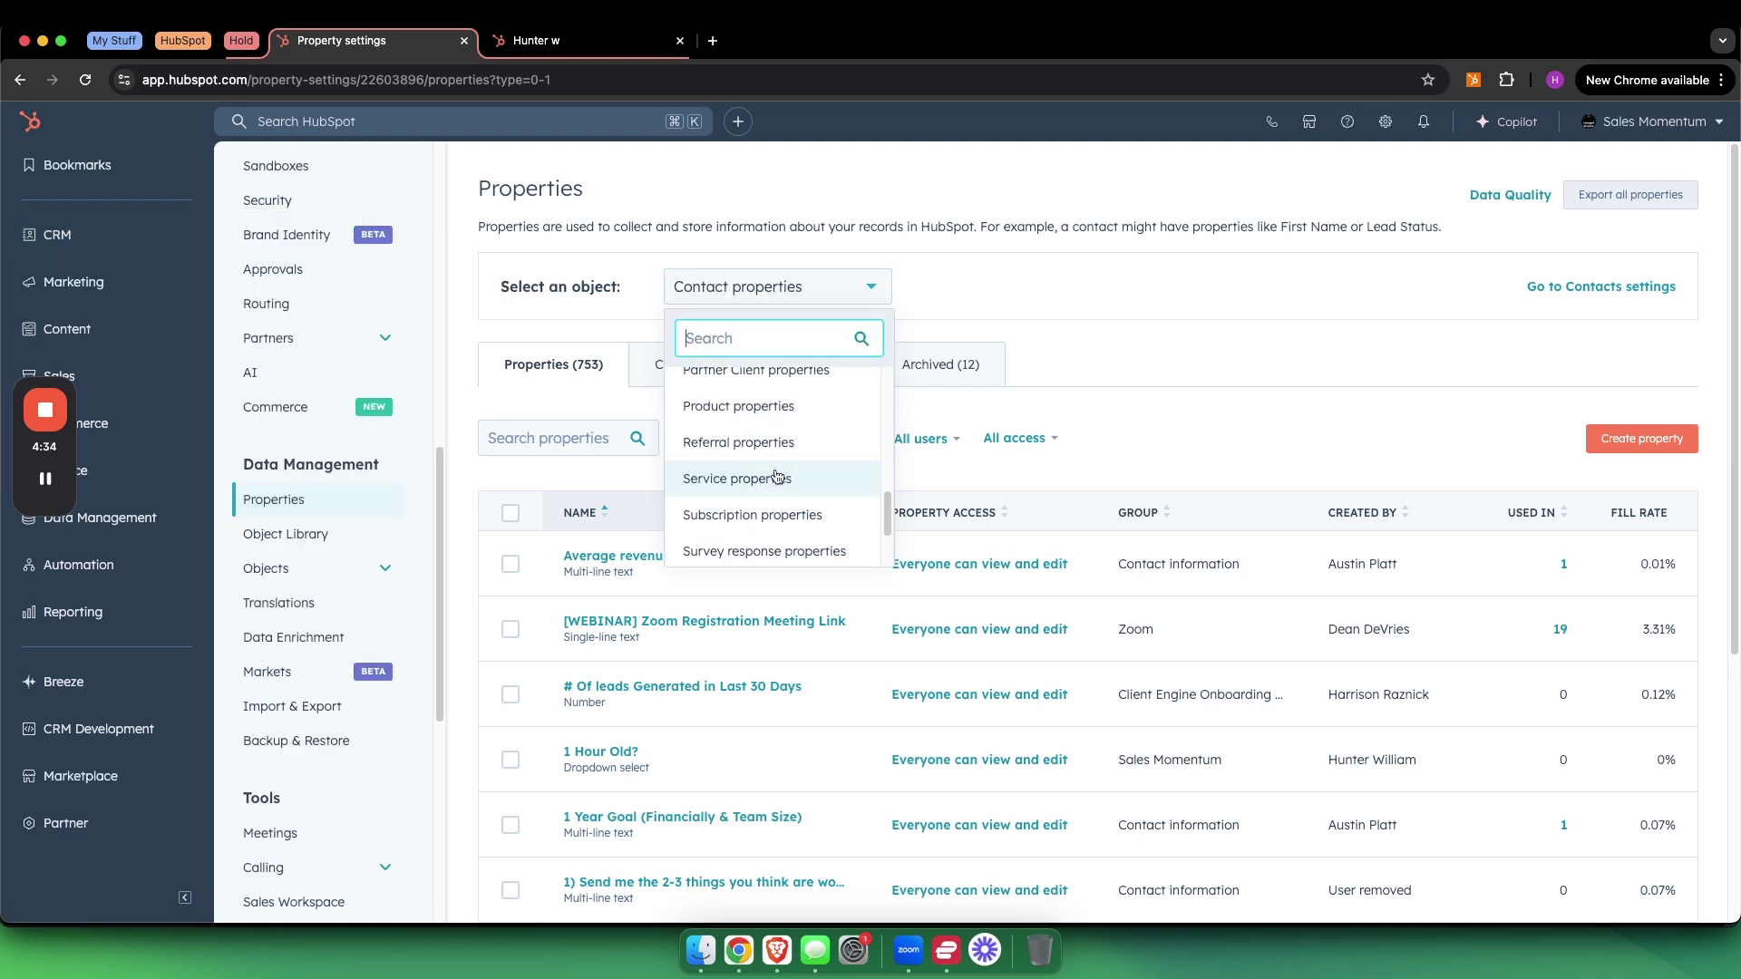
click(893, 192)
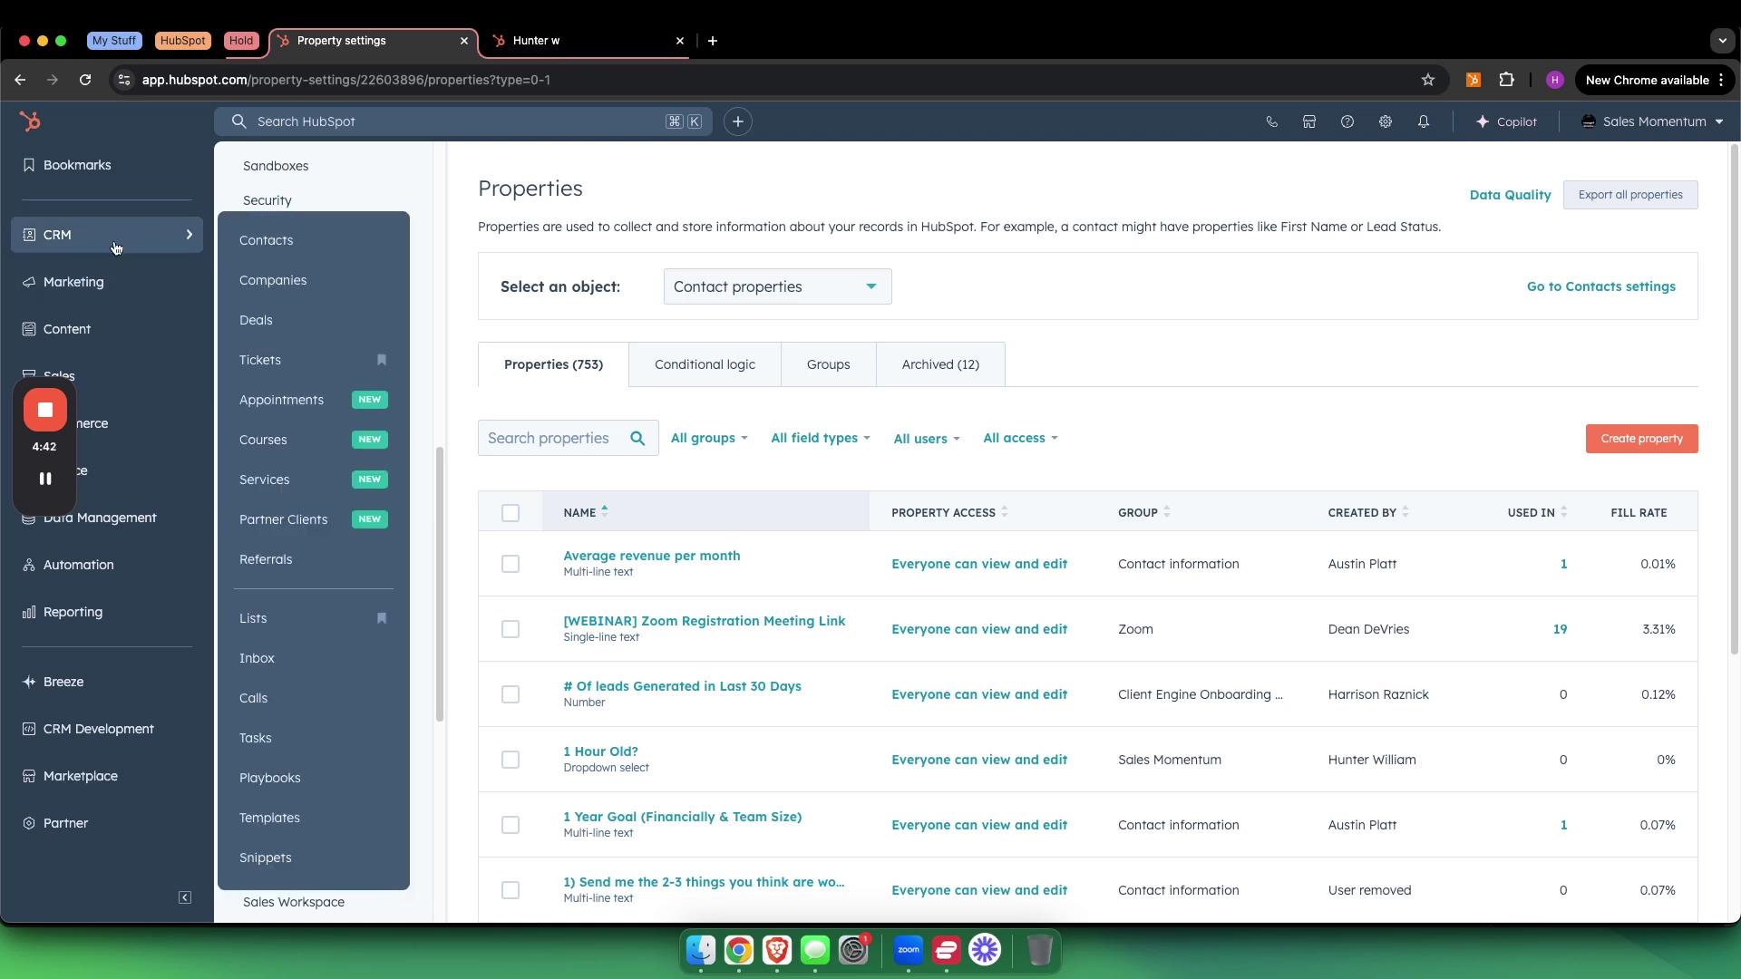
- Add the "test 123" property as a column in the All contacts view and check it in the contacts table
click(308, 249)
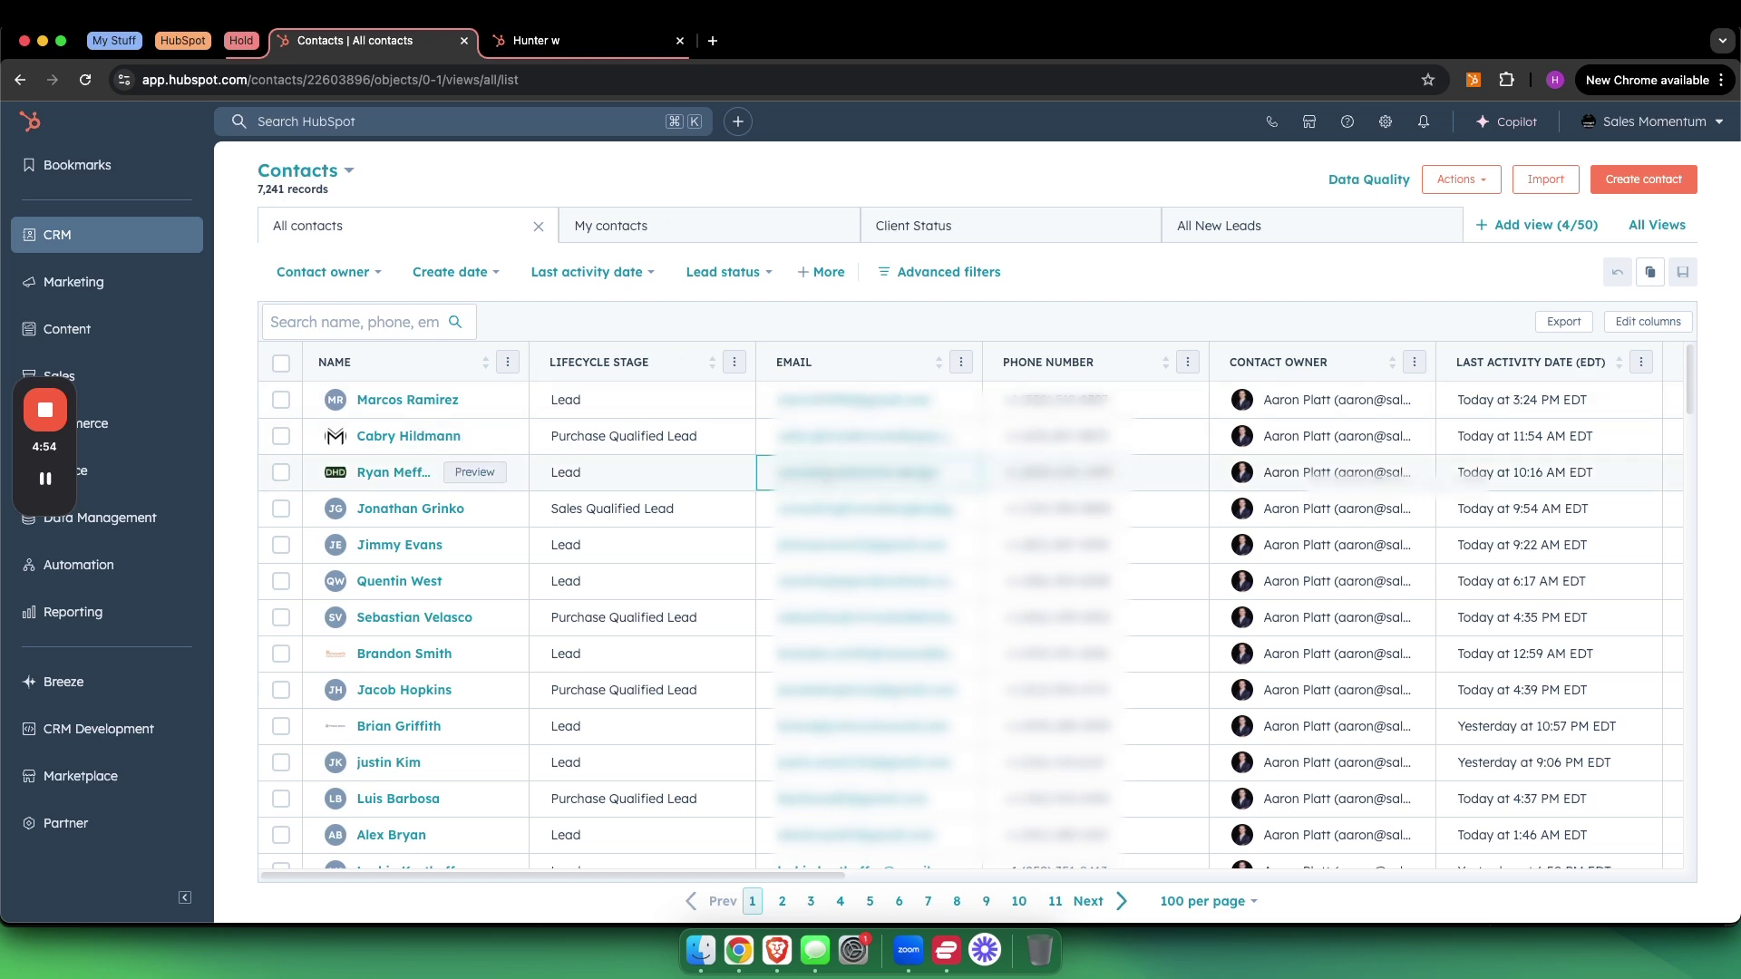
click(1650, 326)
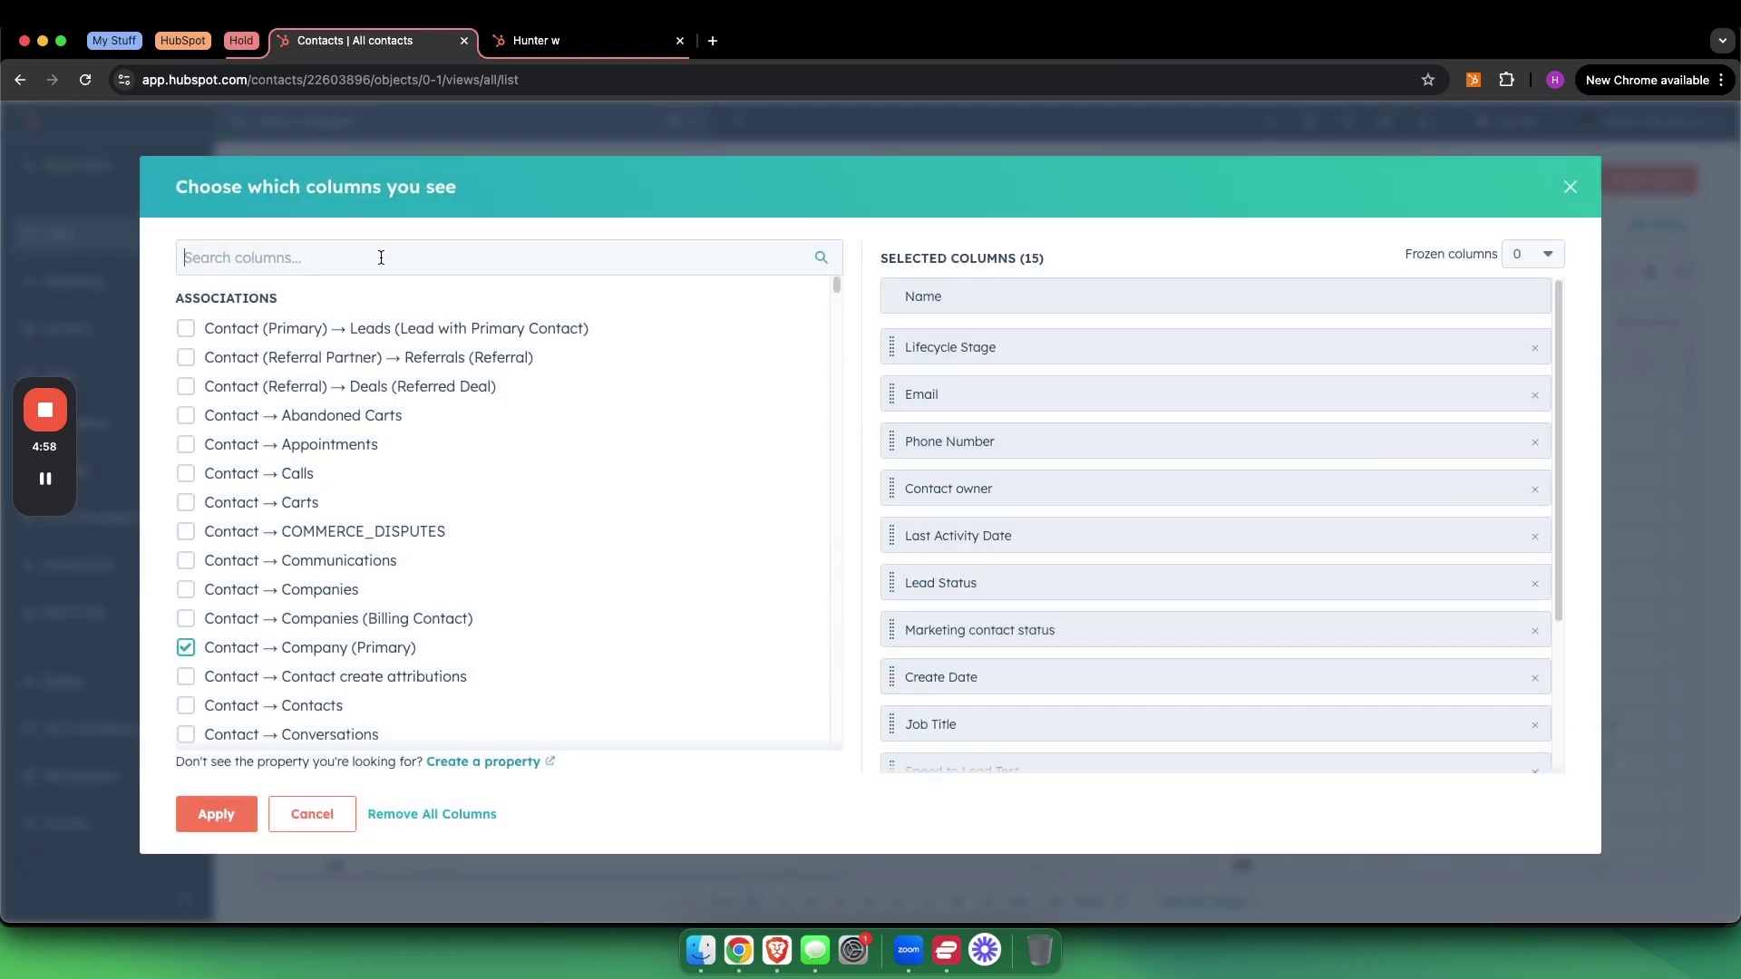
click(385, 261)
text(test)
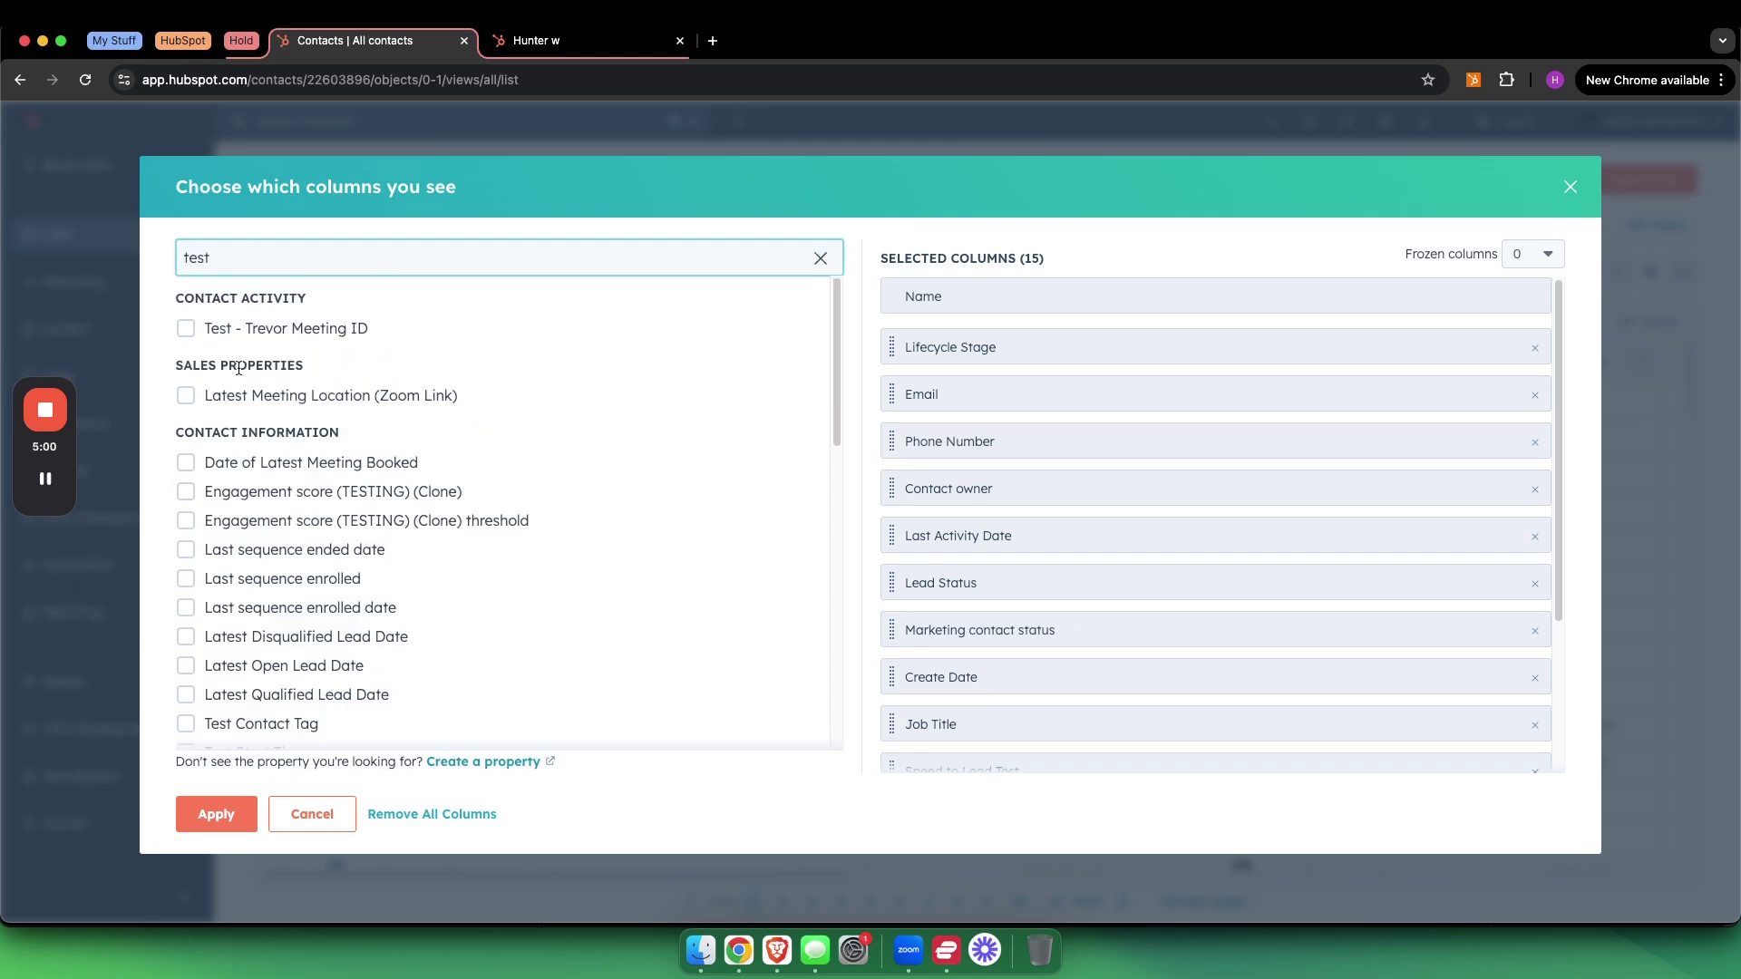
text( 123)
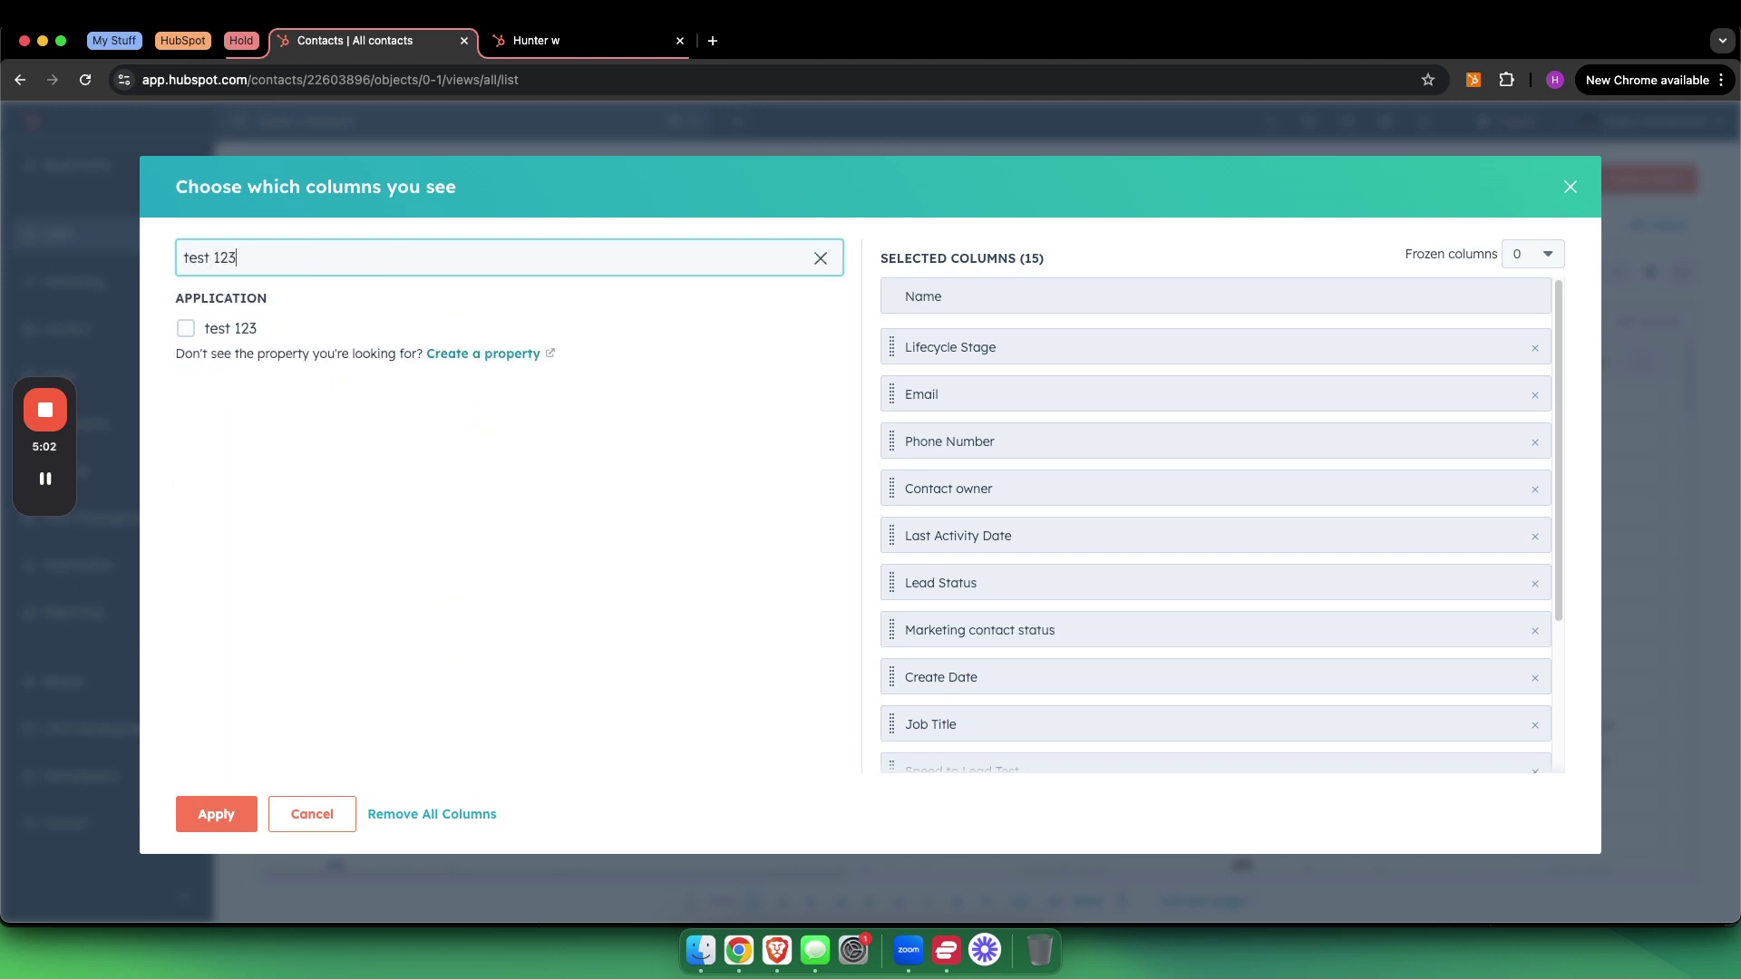
click(197, 336)
click(215, 815)
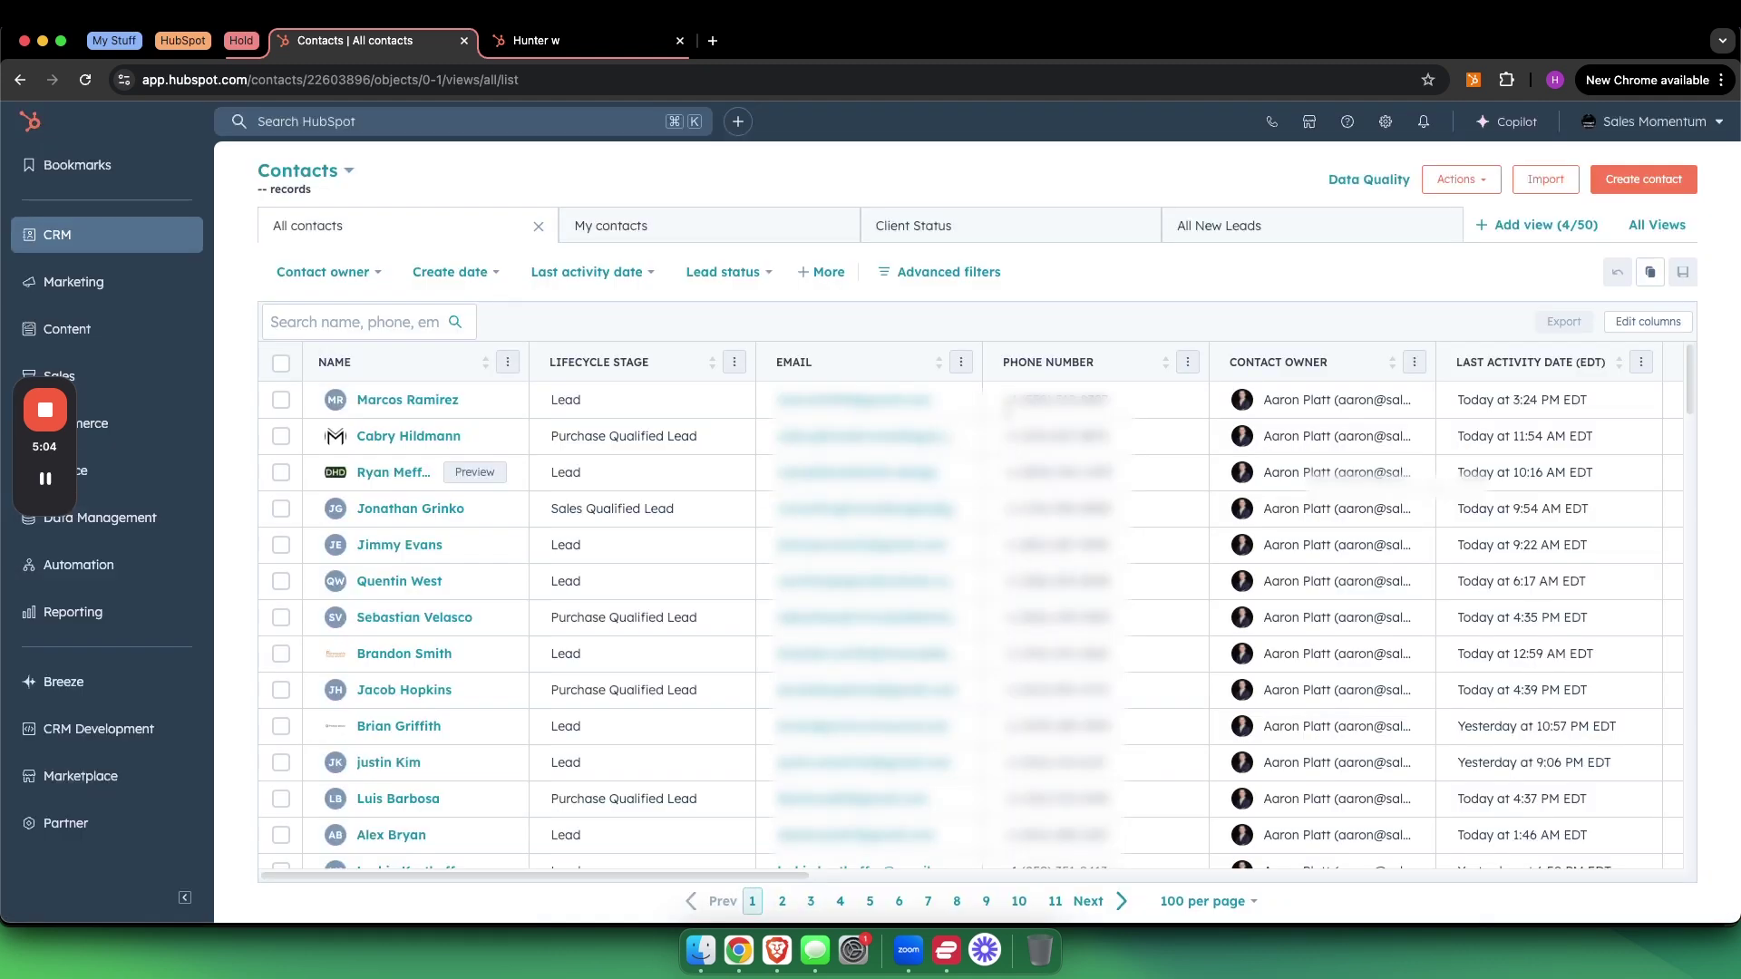
drag(725, 876, 1596, 821)
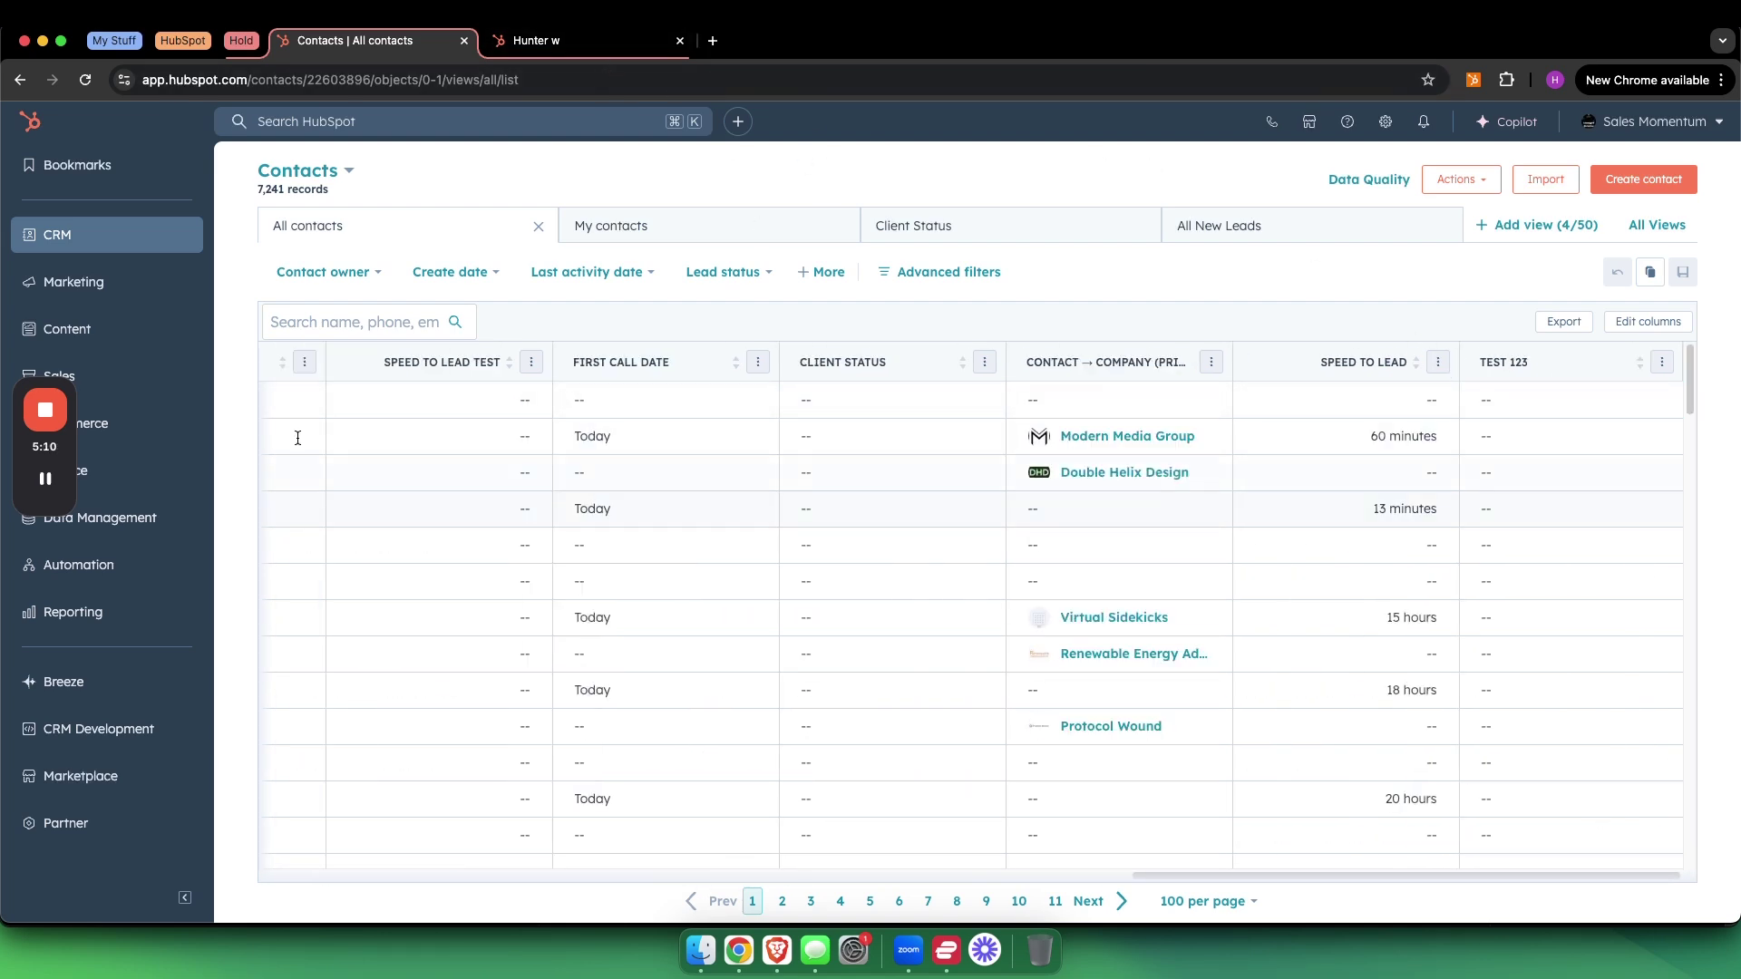
- Open the full property list of the contact record in the other browser tab and search it for "test 123"
click(571, 41)
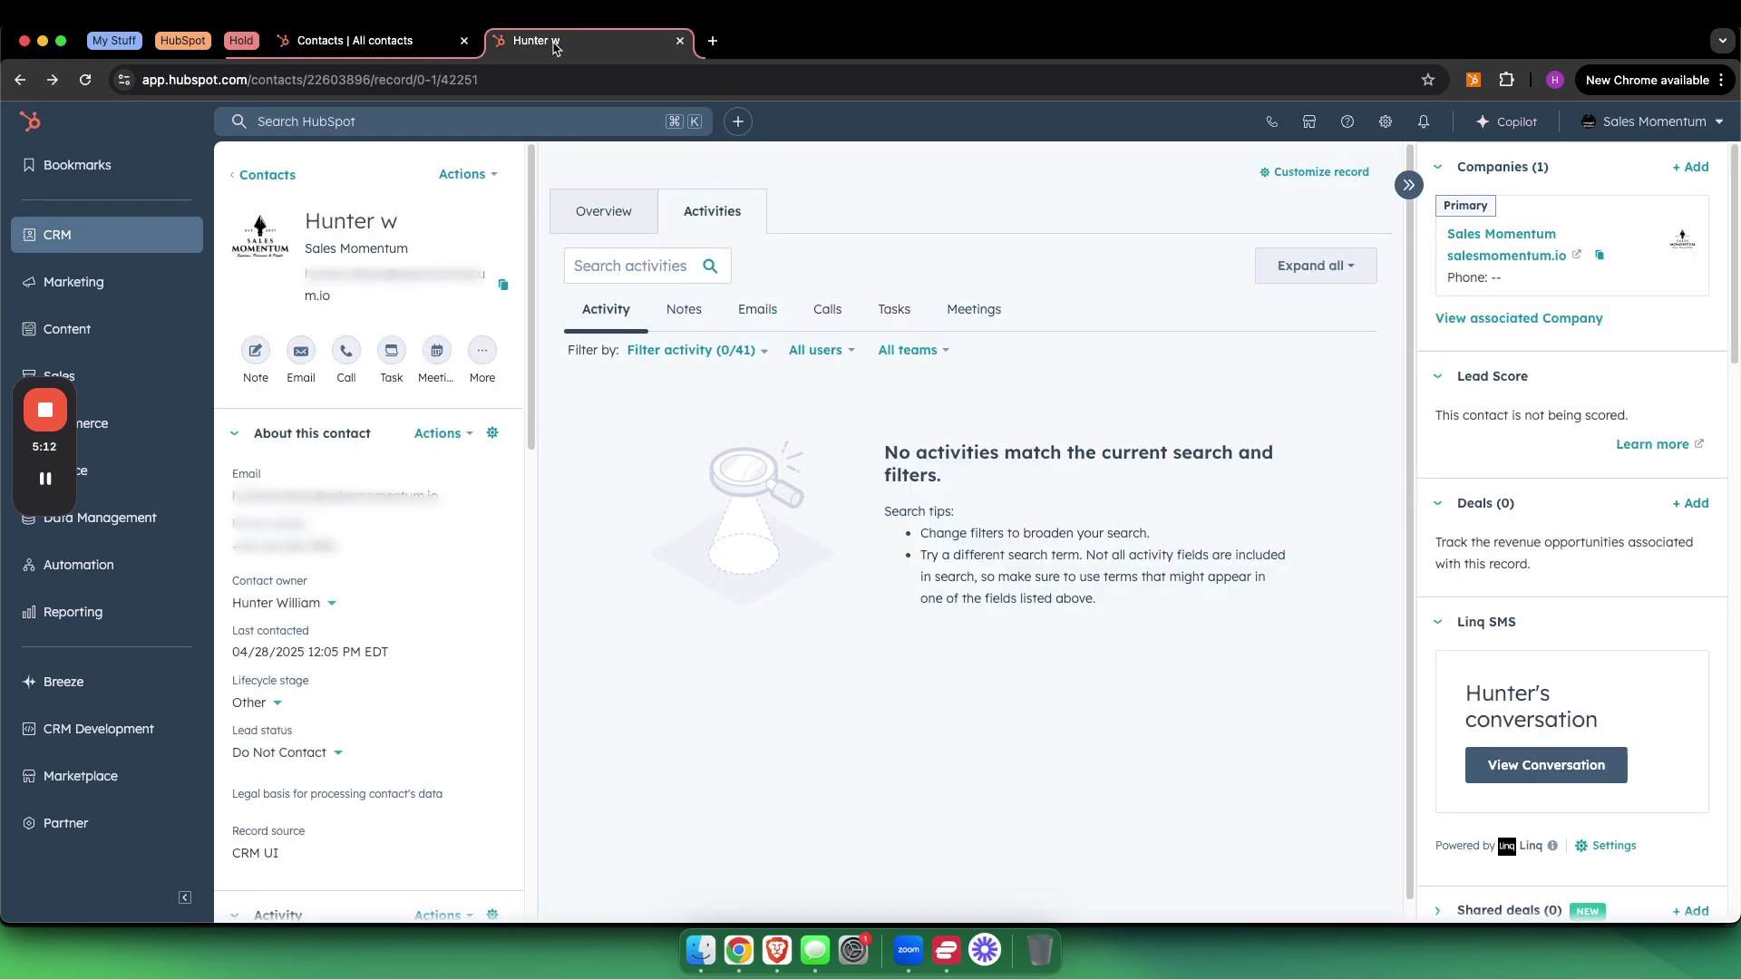
scroll(421, 362, down, 1)
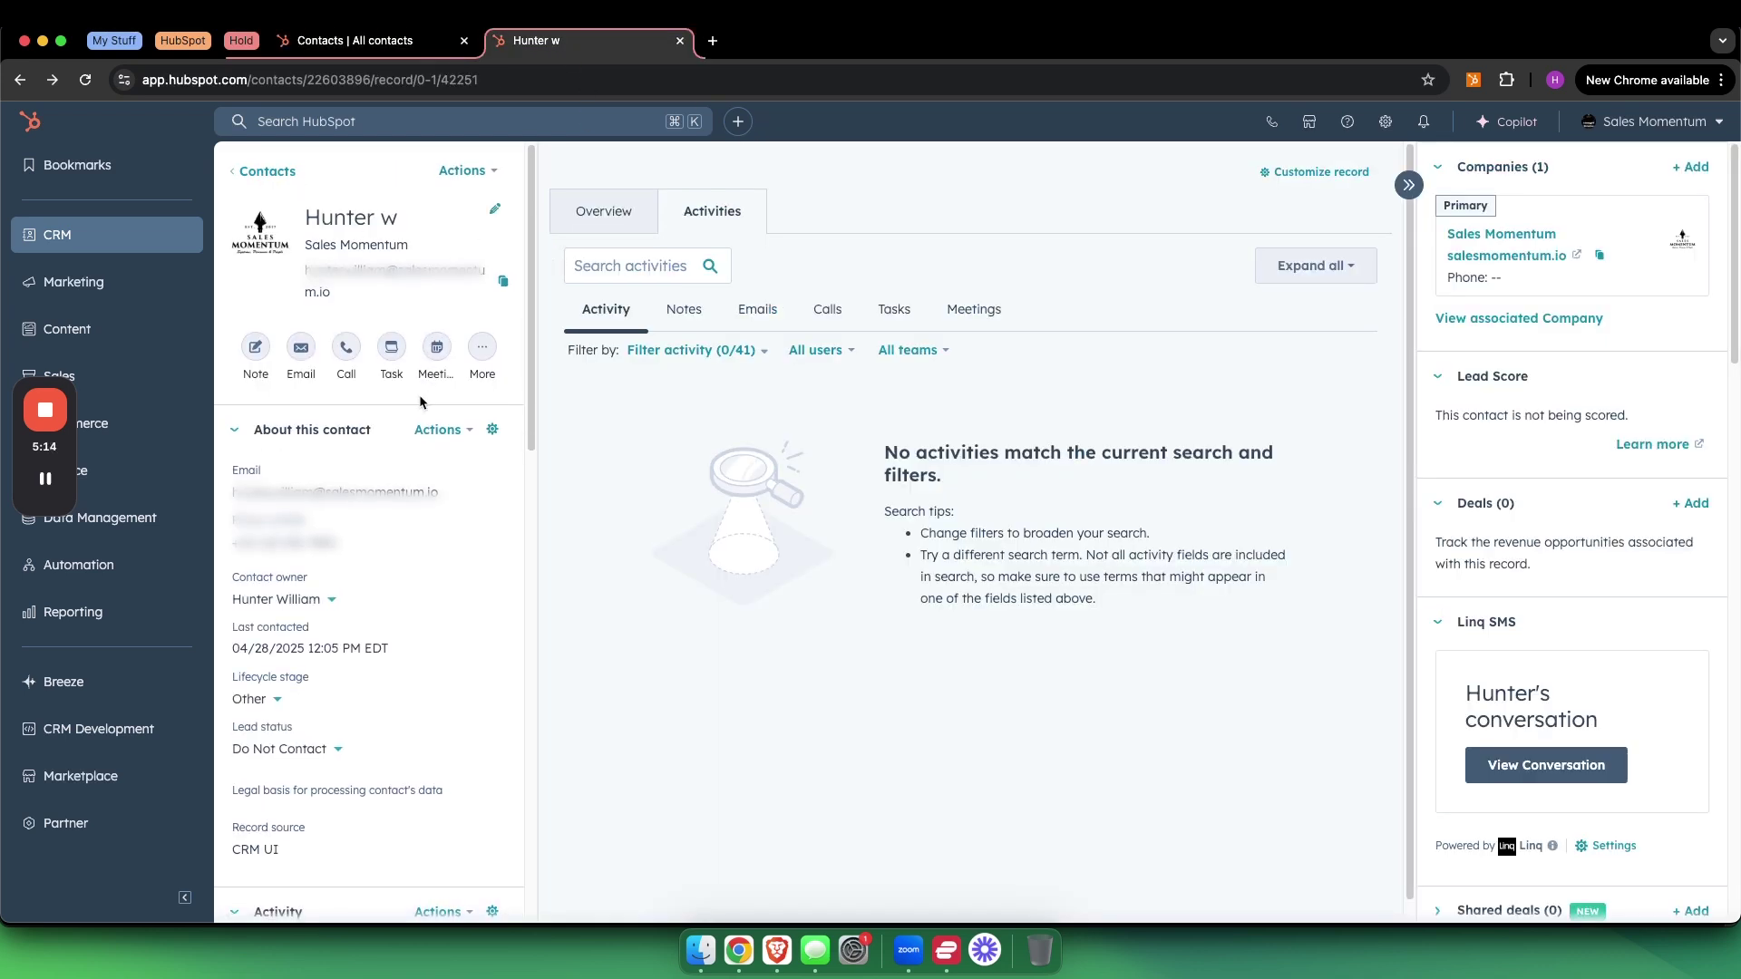
scroll(394, 457, down, 5)
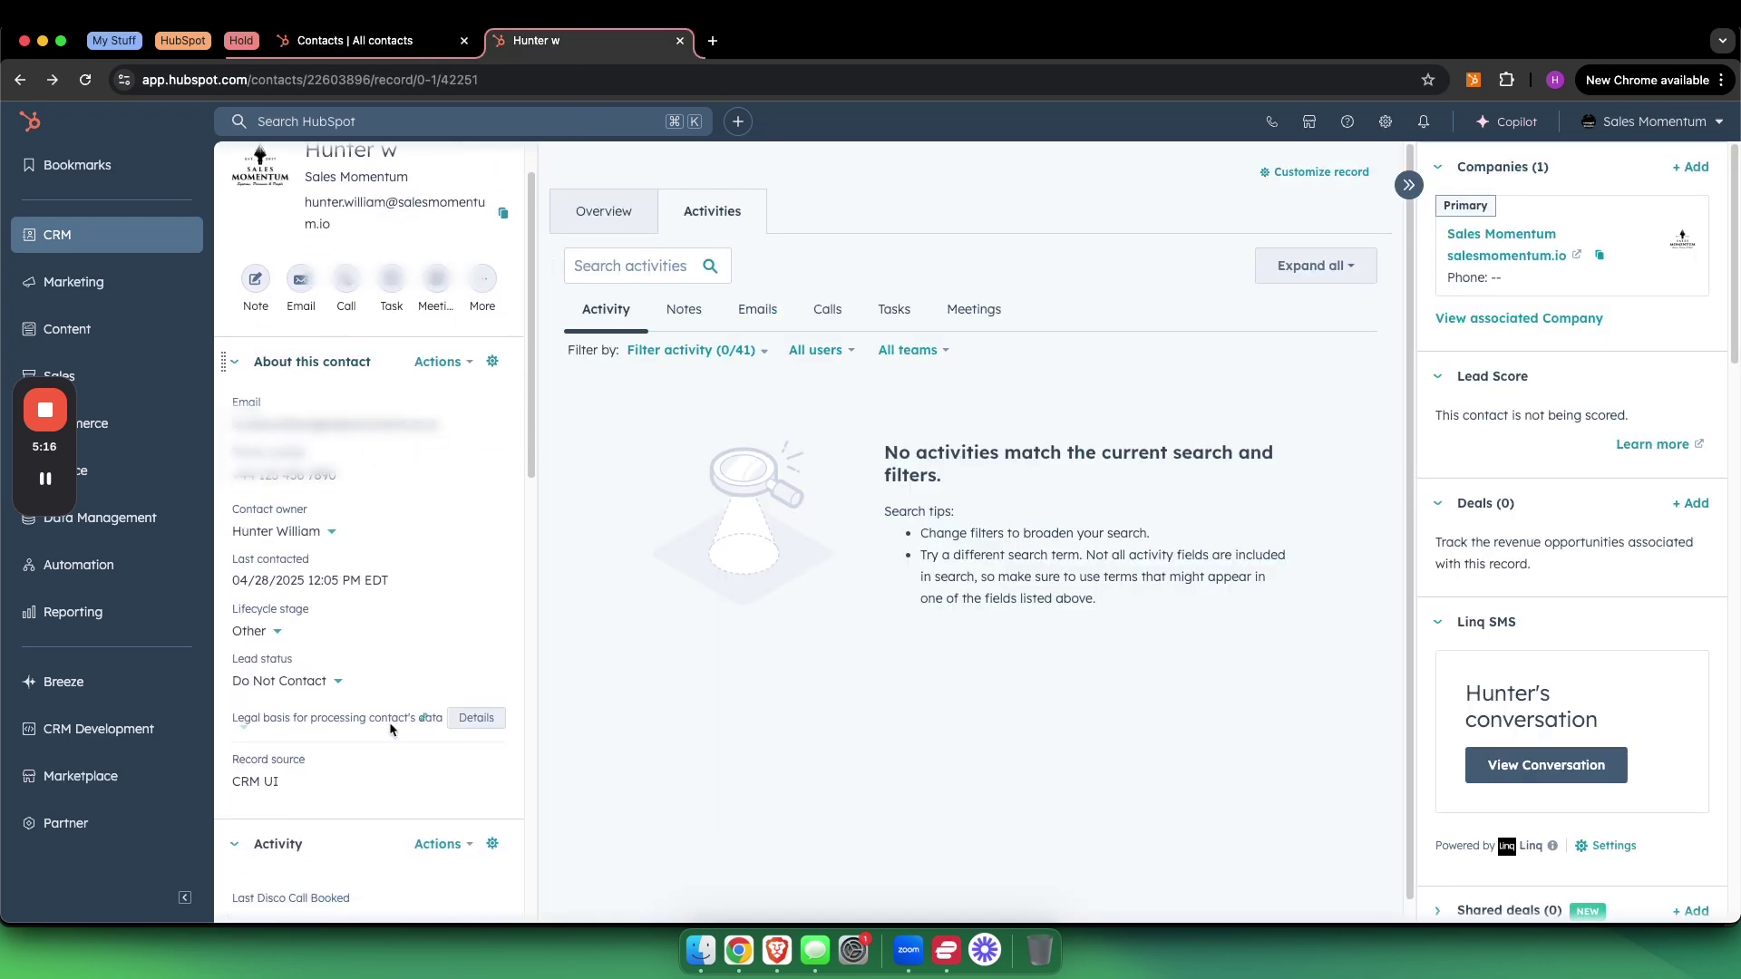
scroll(399, 508, up, 6)
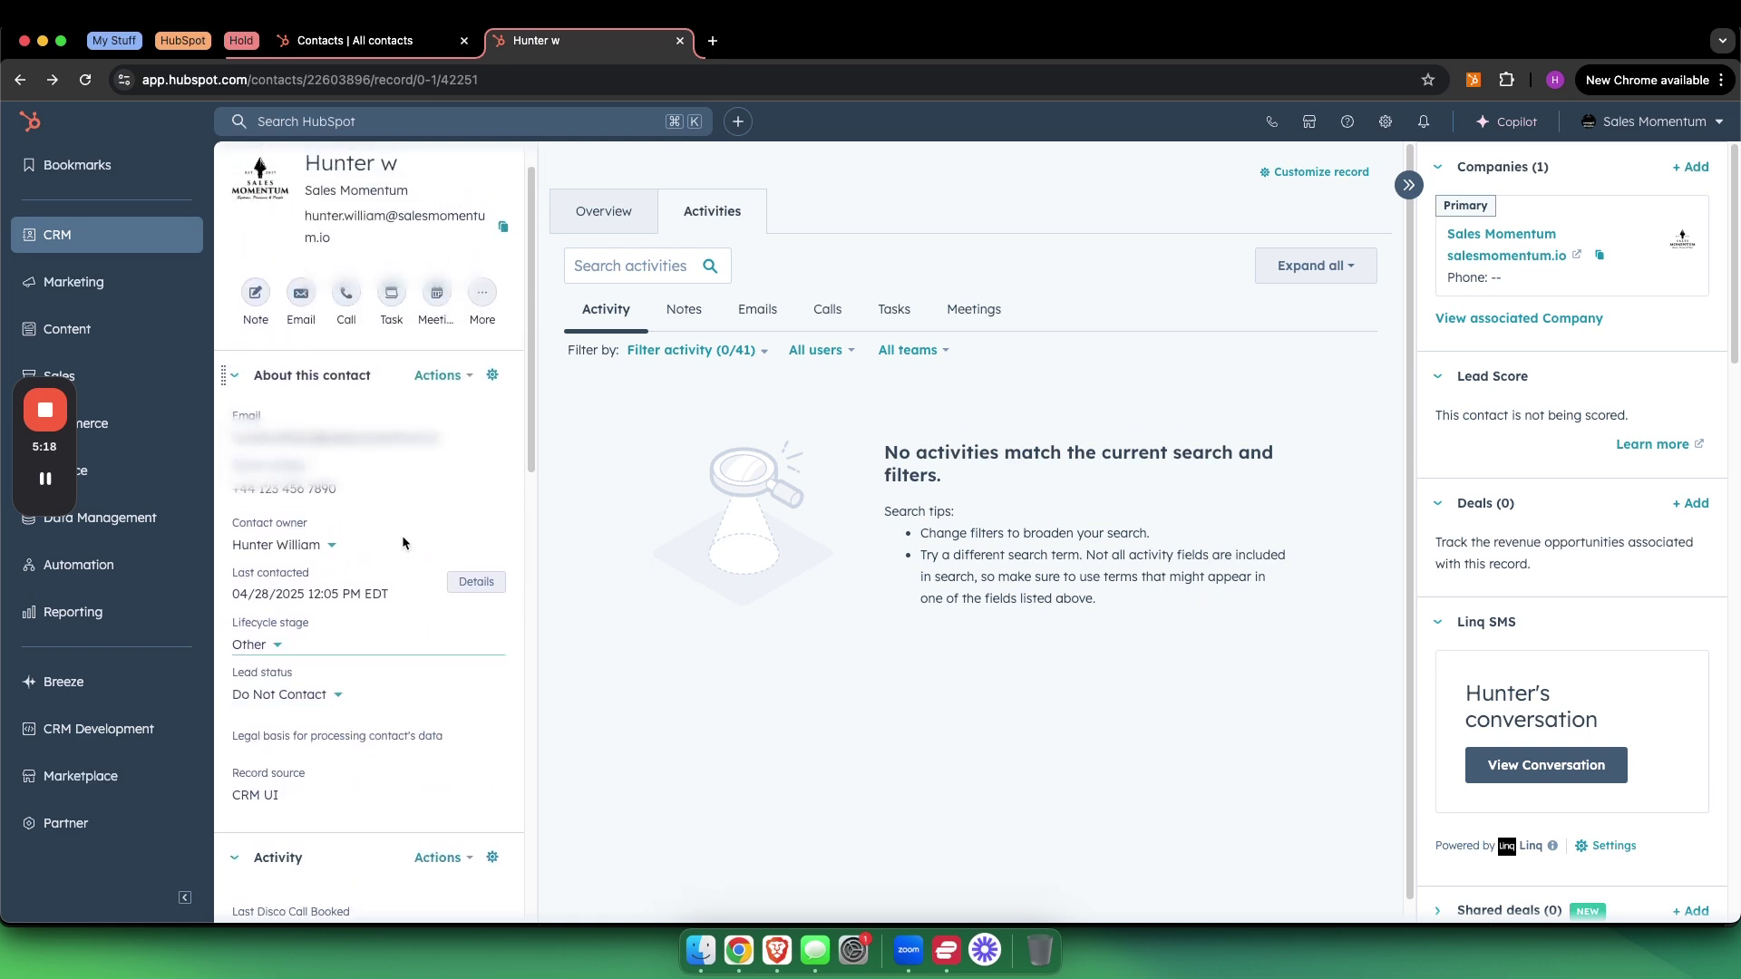
click(435, 375)
click(451, 456)
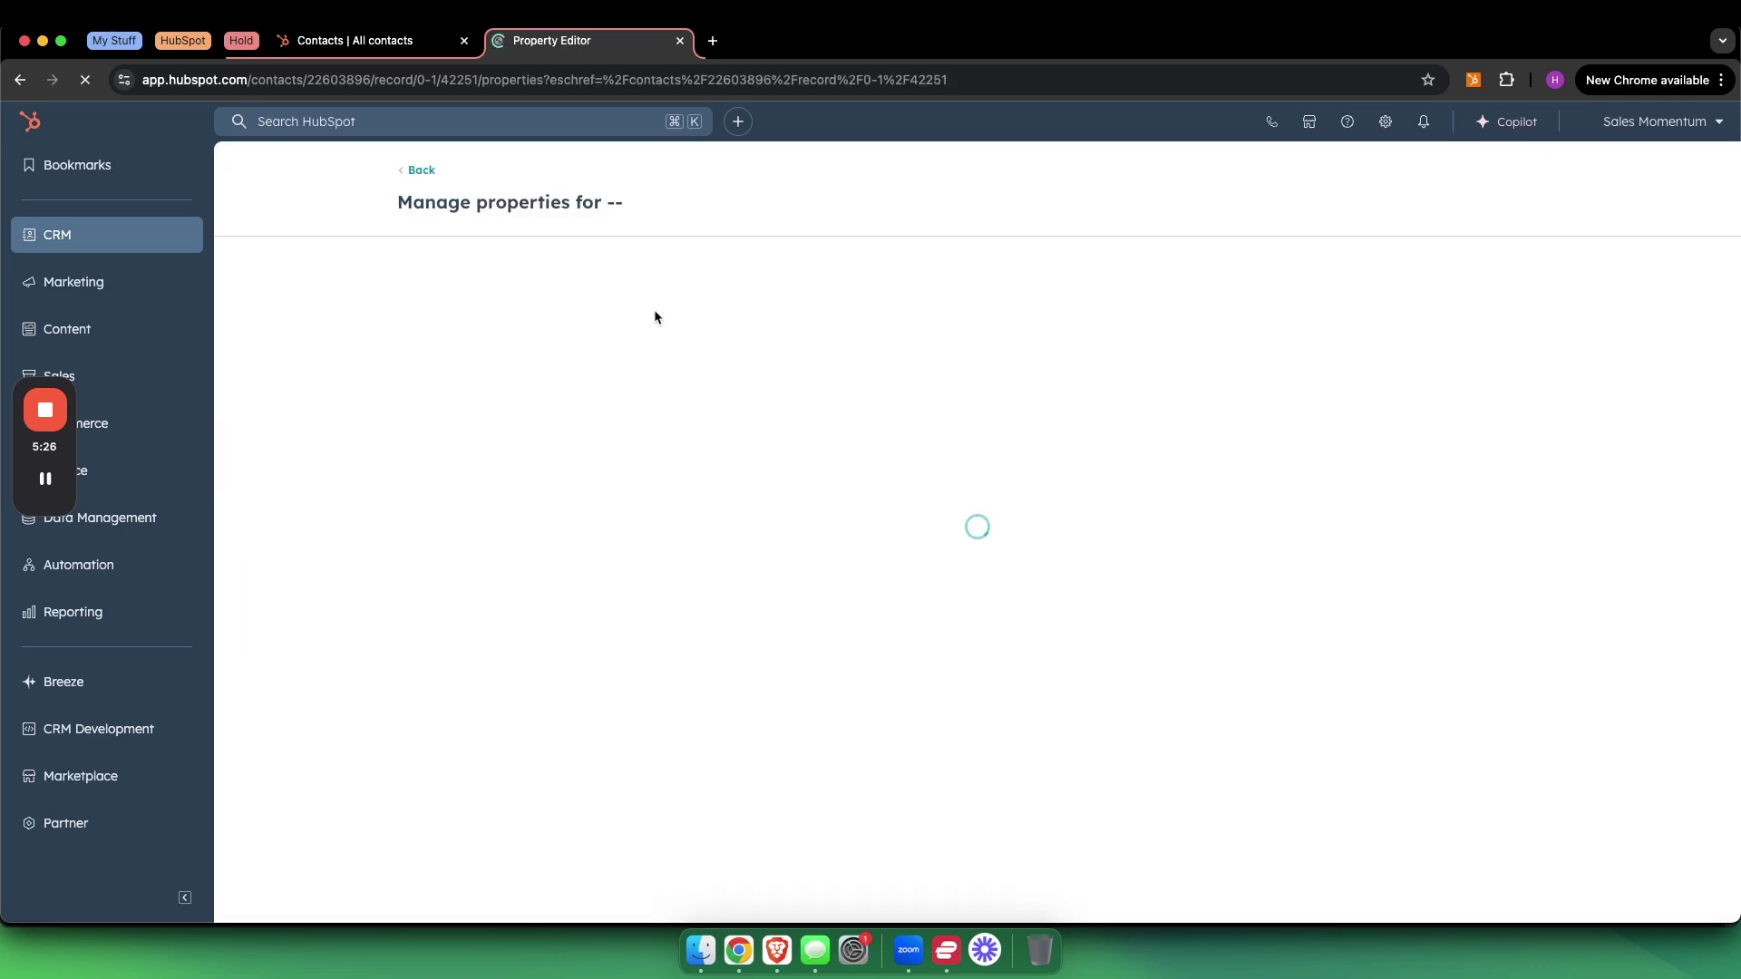
text(test 123)
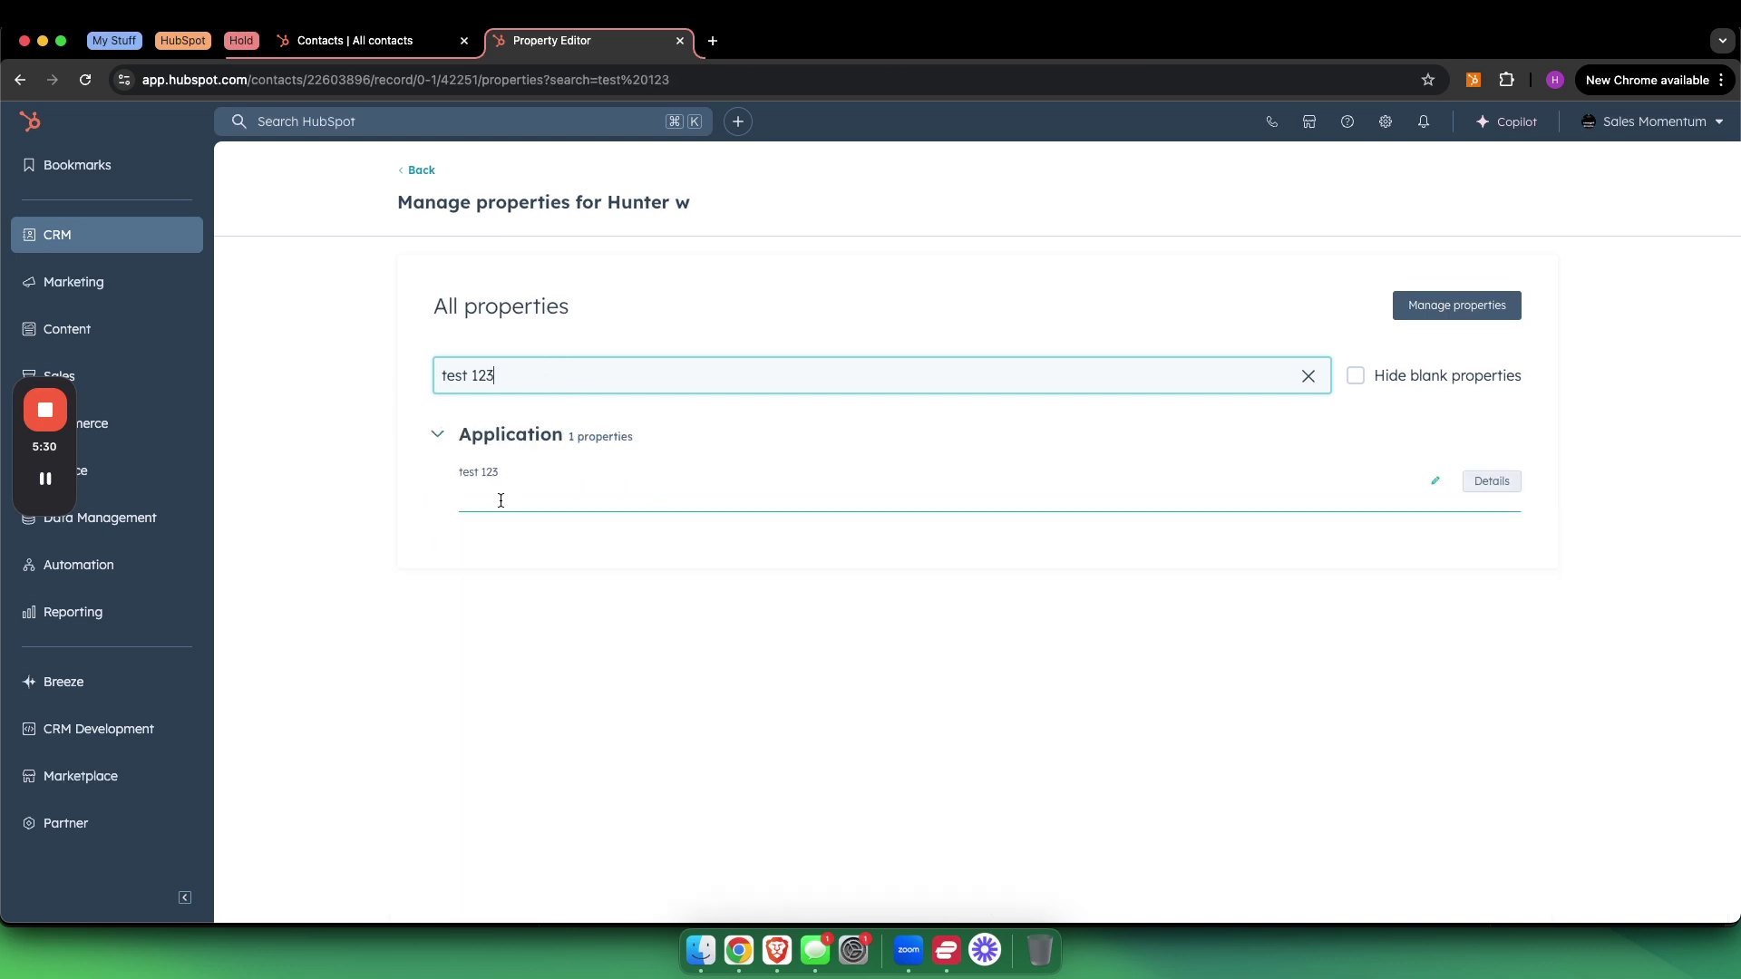
- Set the contact's "test 123" property to "test", save it, and return to the contact record
click(514, 495)
text(test)
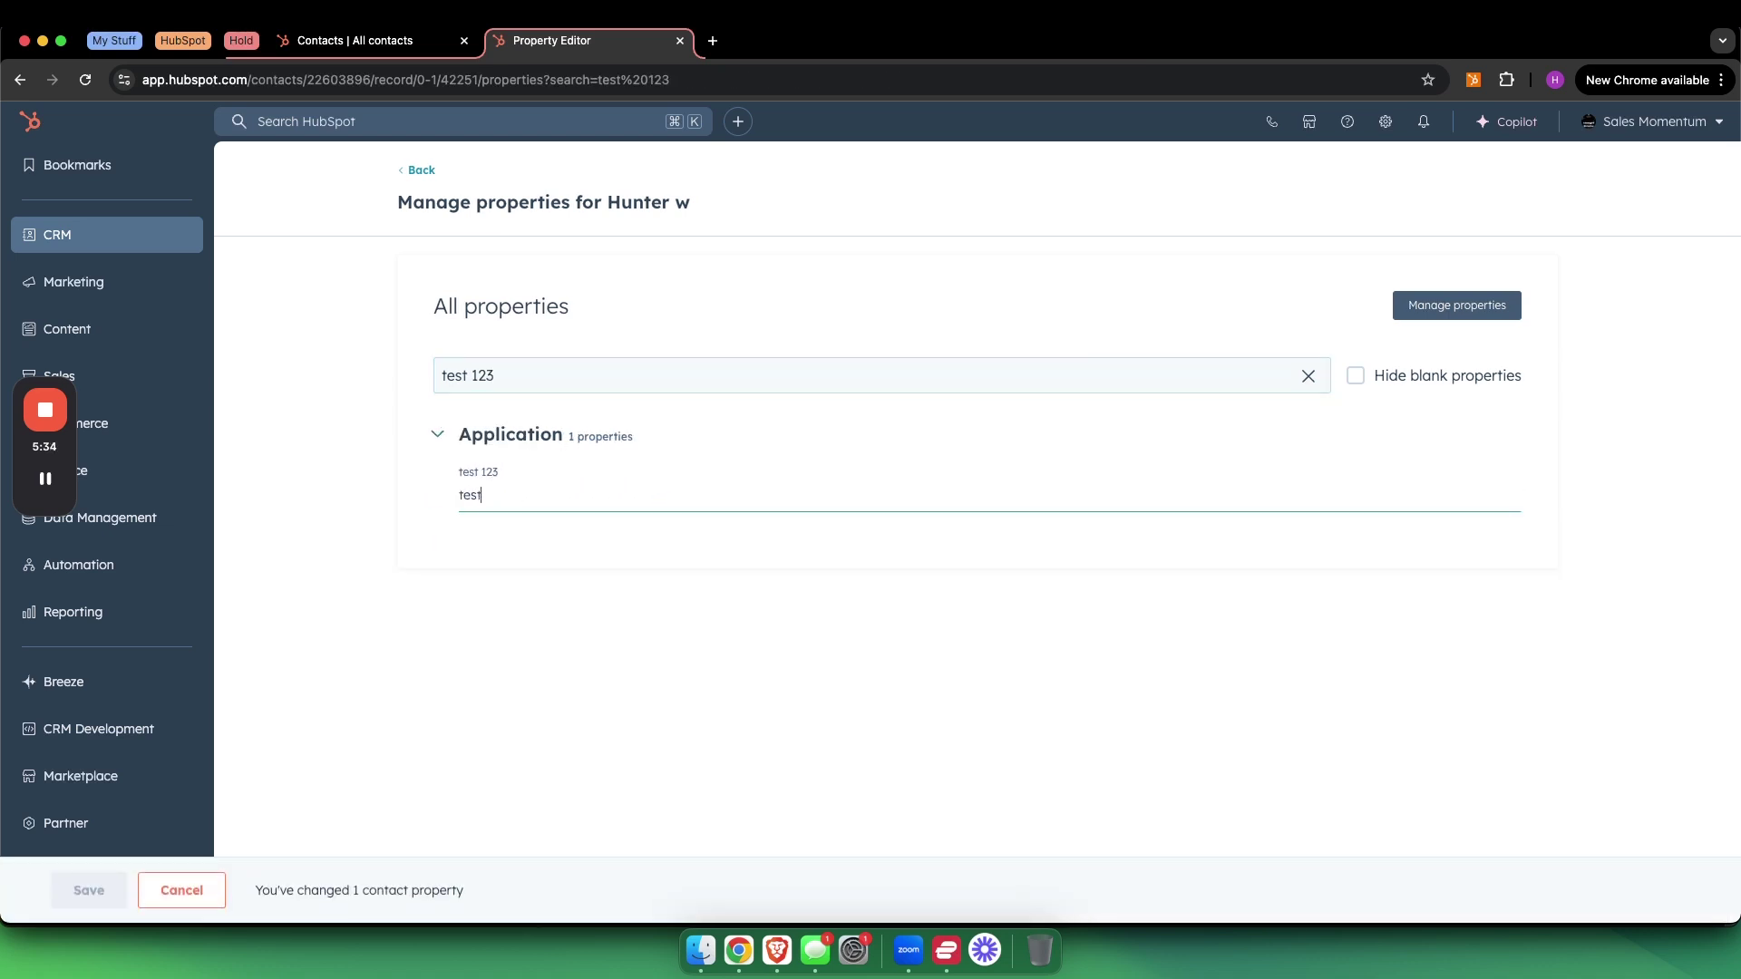
click(99, 896)
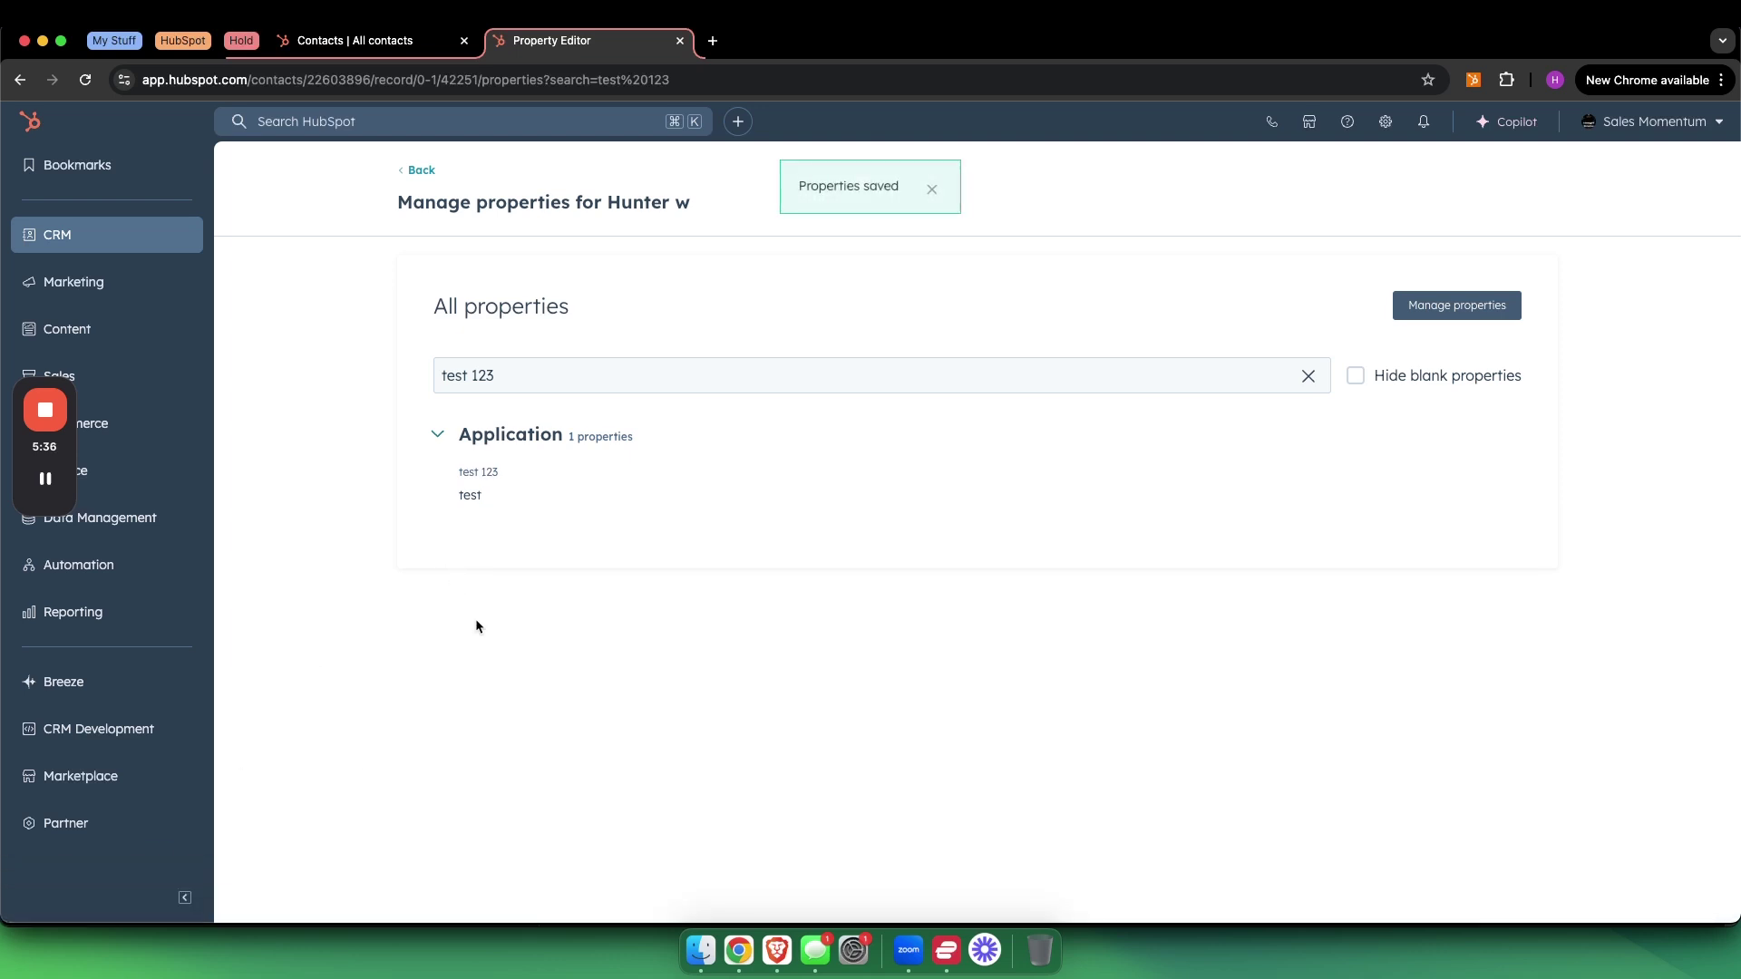
click(421, 171)
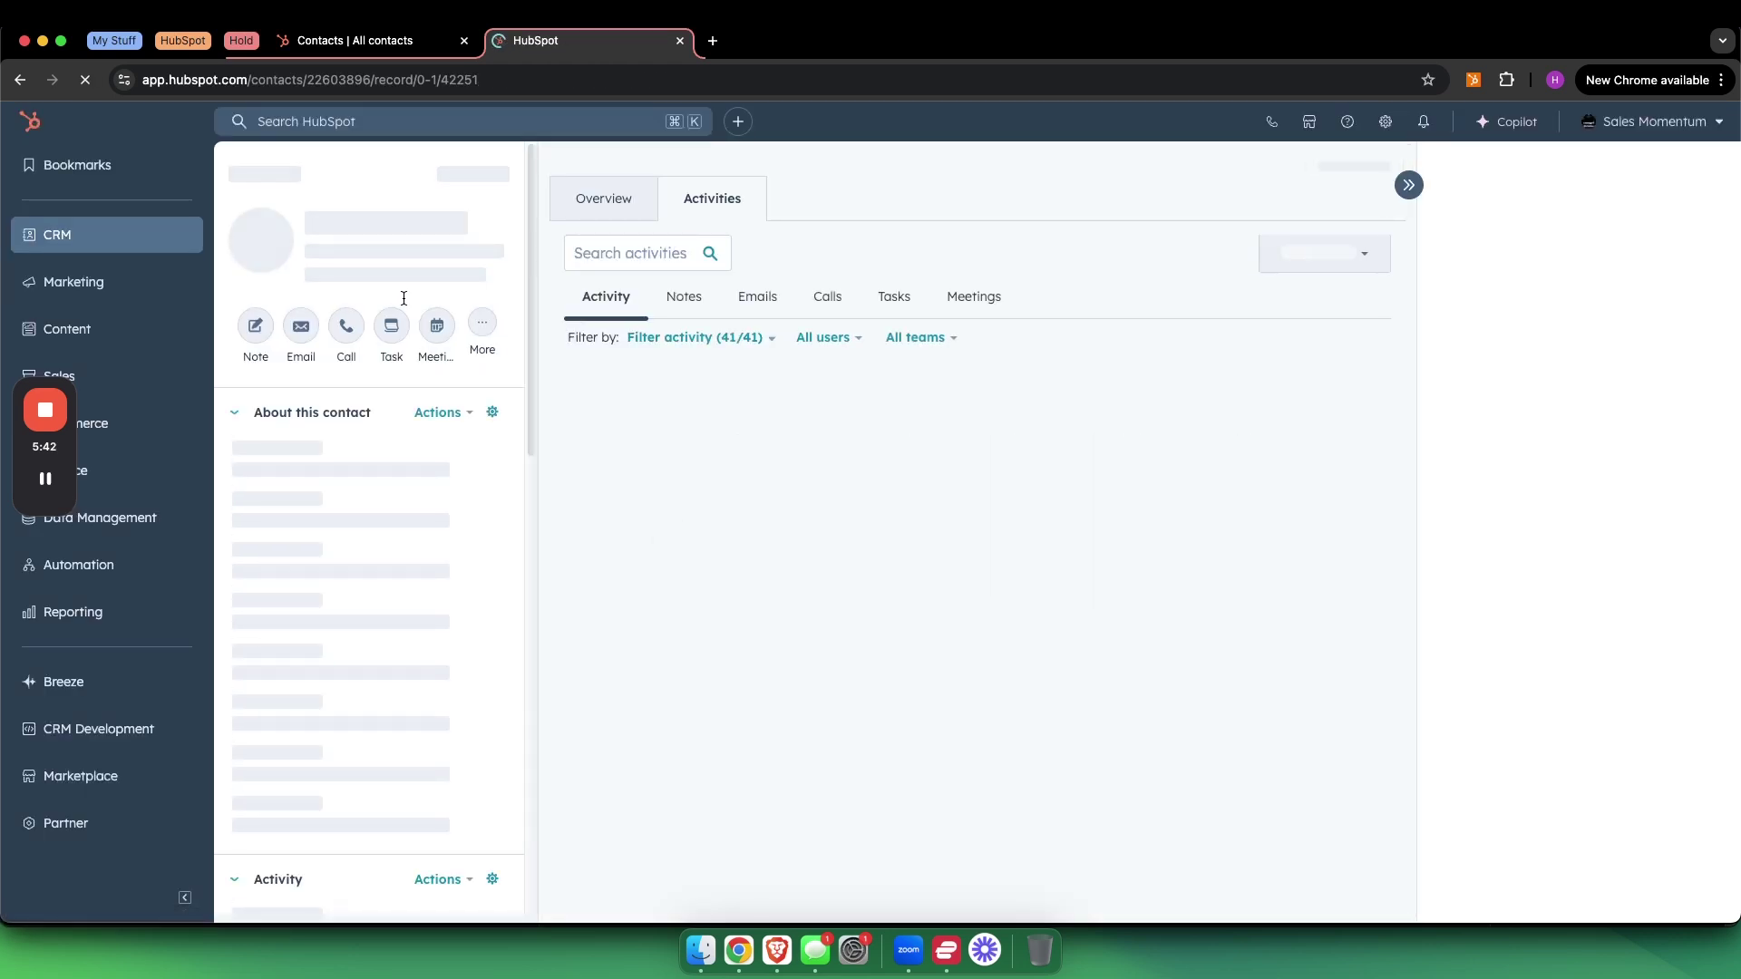